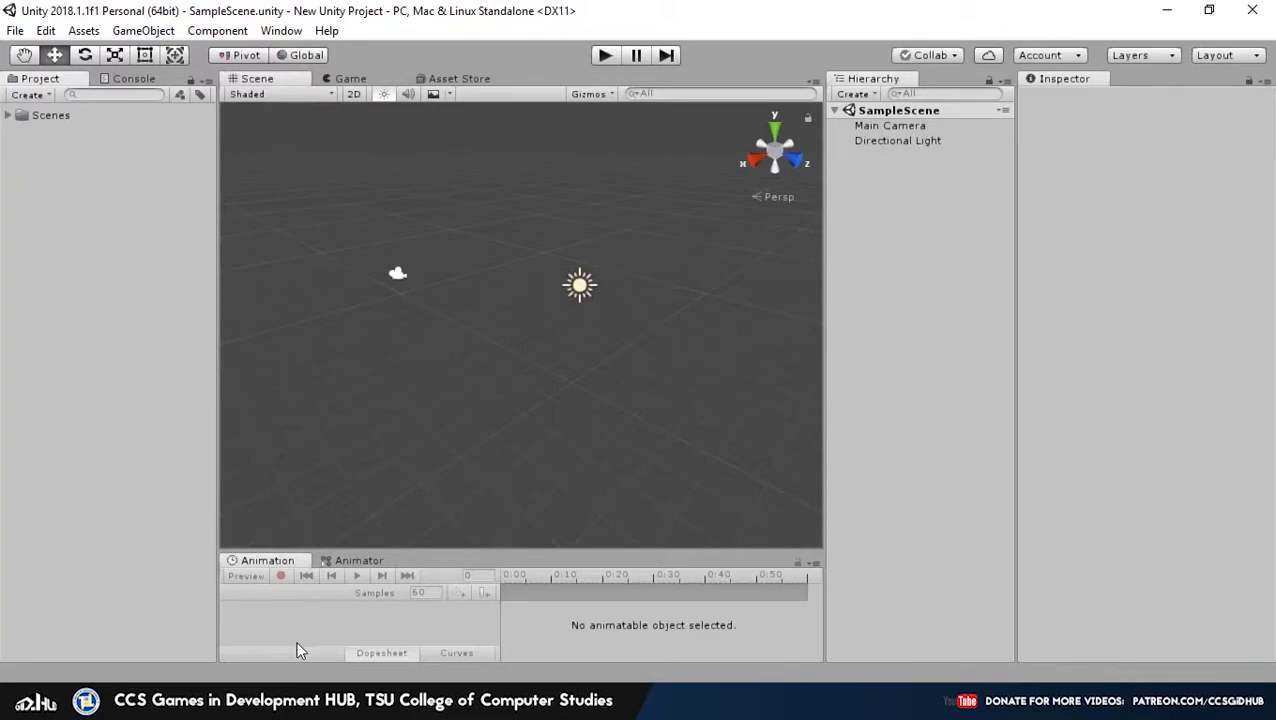
# Switch to File Explorer and open the New Unity Project folder inside Documents
pyautogui.moveTo(0, 222); pyautogui.dragTo(637, 188)
pyautogui.click(175, 290)
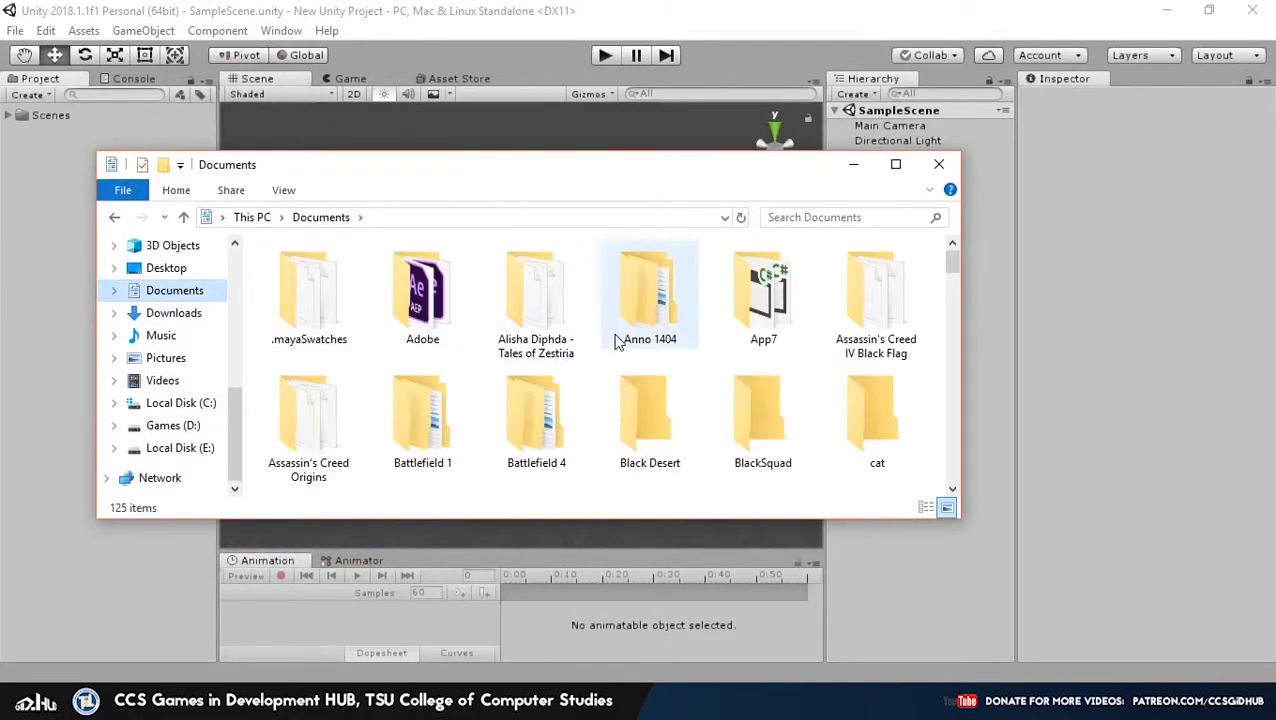
pyautogui.scroll(-3, 630, 320)
pyautogui.scroll(-2, 614, 336)
pyautogui.scroll(1, 611, 332)
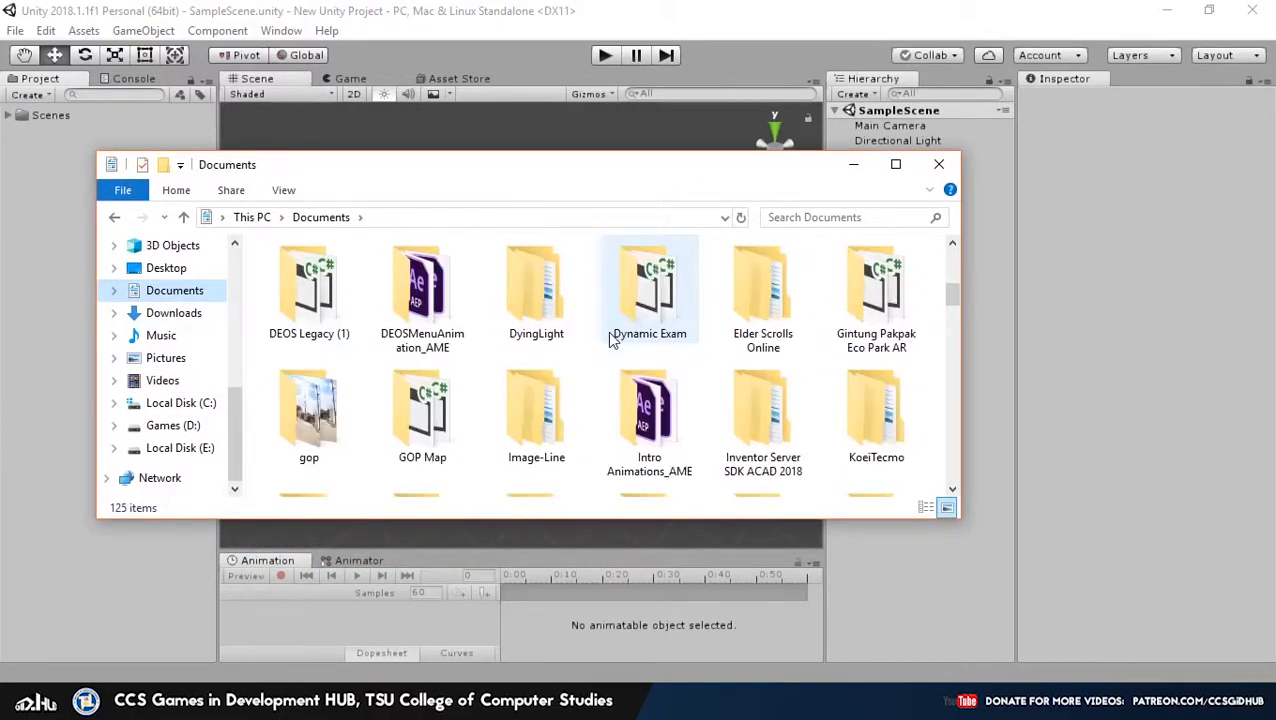
pyautogui.scroll(-2, 610, 340)
pyautogui.scroll(-2, 609, 338)
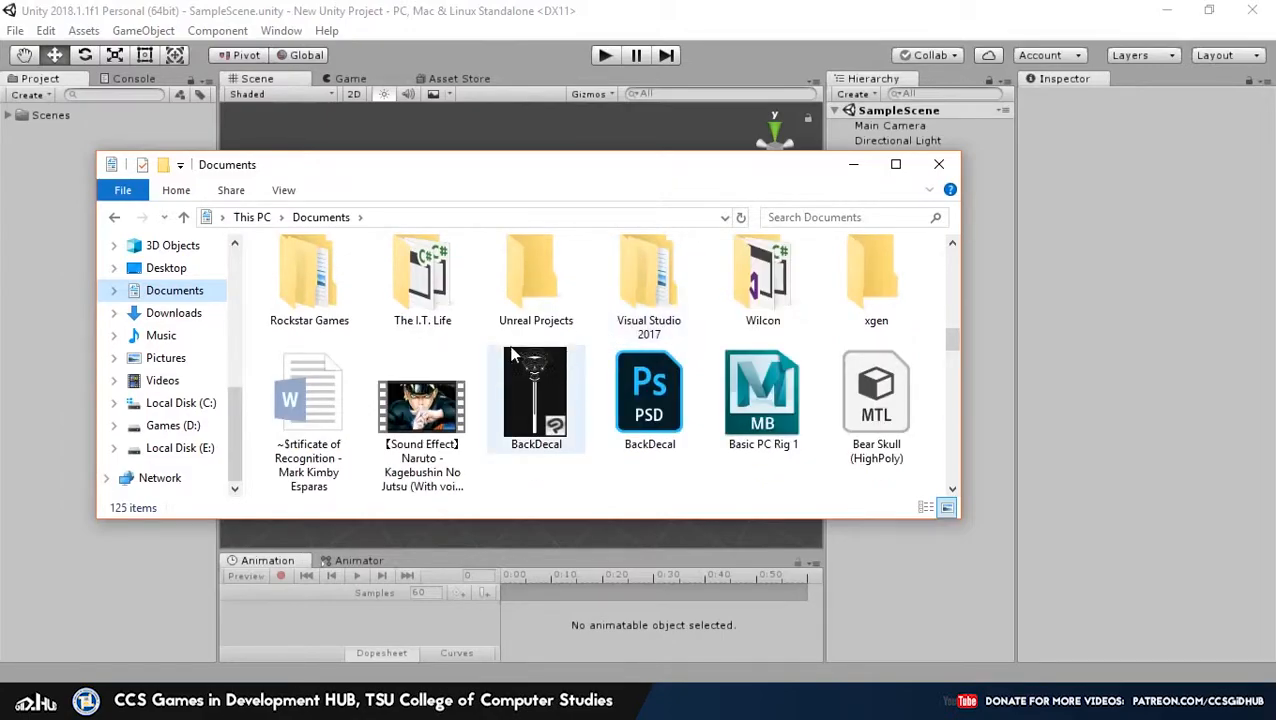
pyautogui.scroll(1, 467, 346)
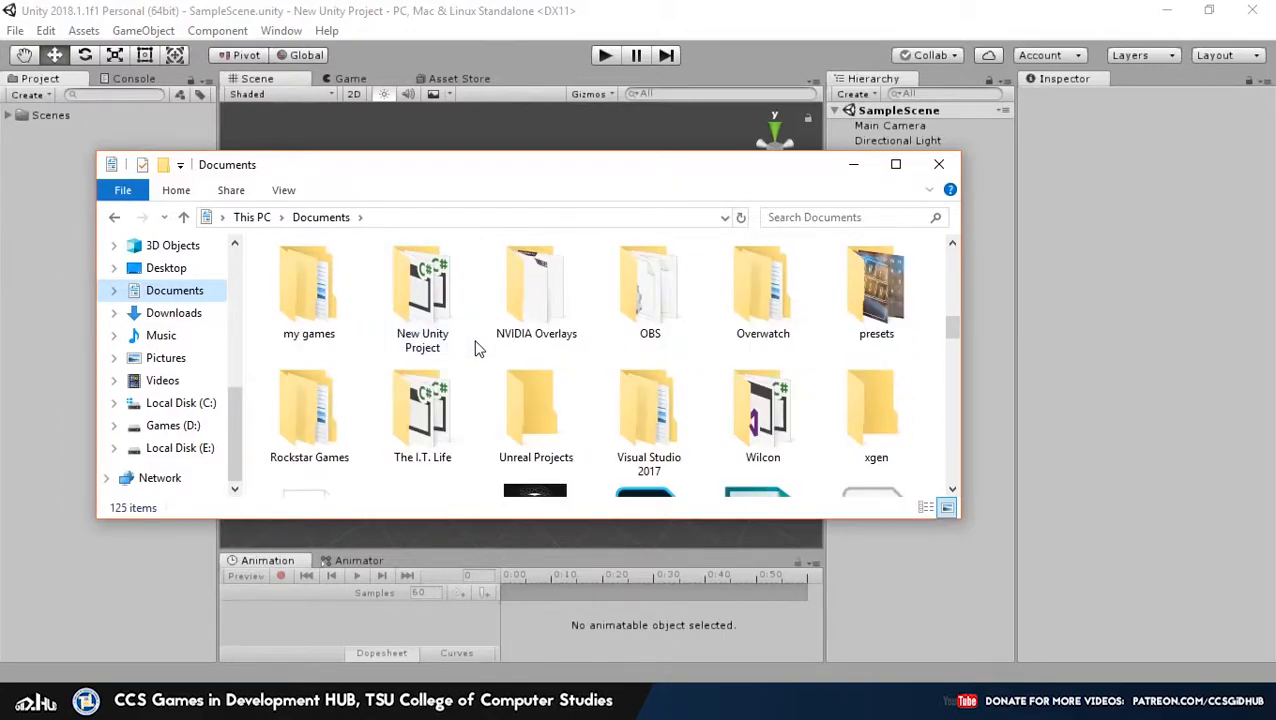
pyautogui.click(434, 330)
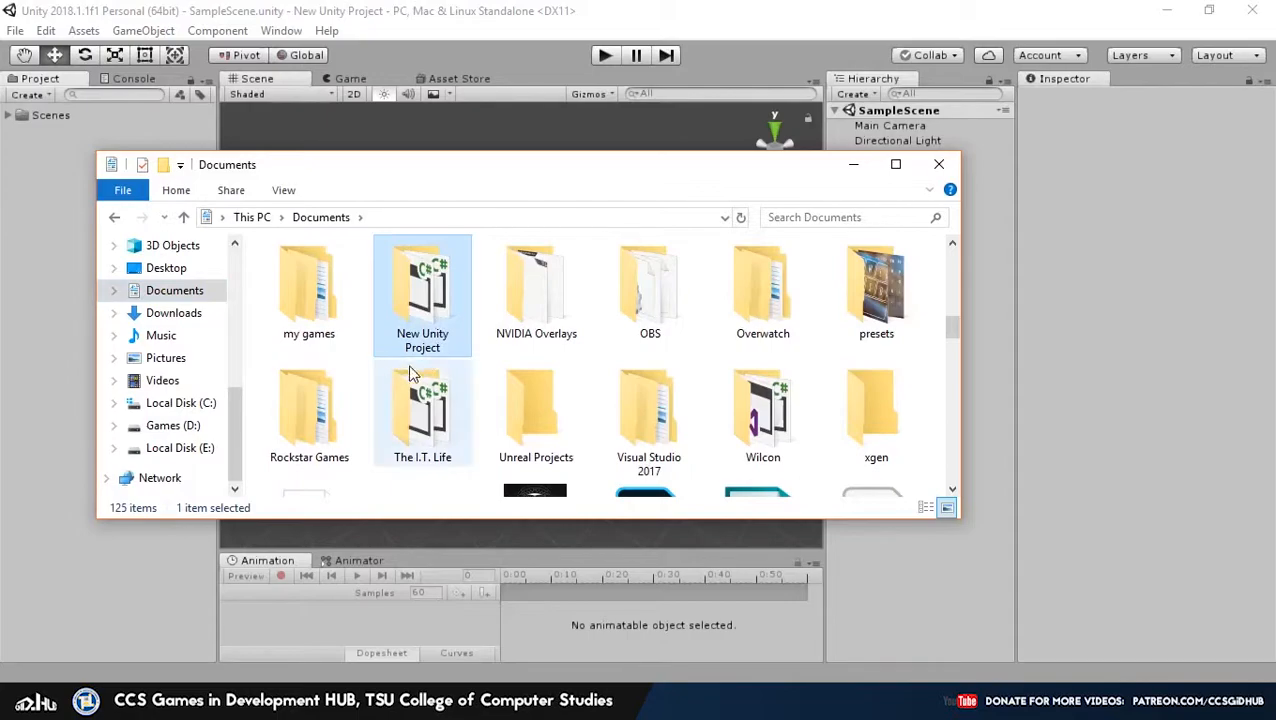
pyautogui.doubleClick(420, 300)
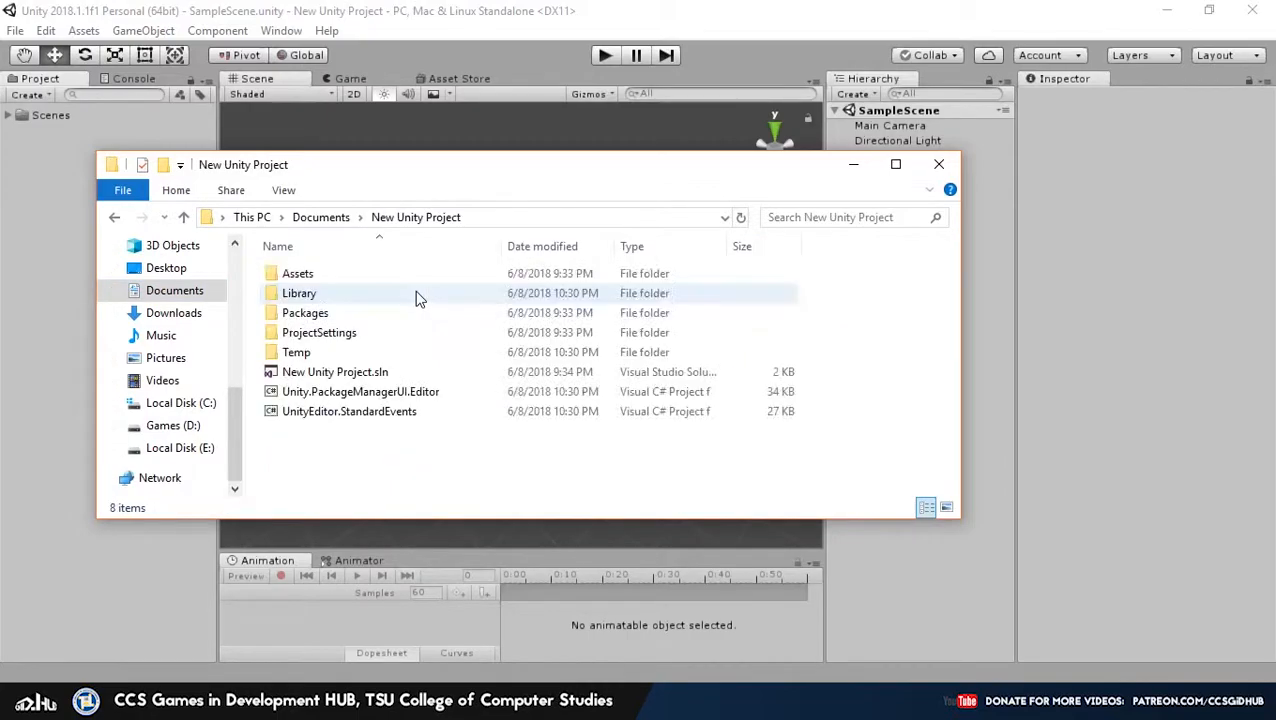
# Open the project's Assets folder and move the File Explorer window clear of the Unity project assets
pyautogui.doubleClick(312, 278)
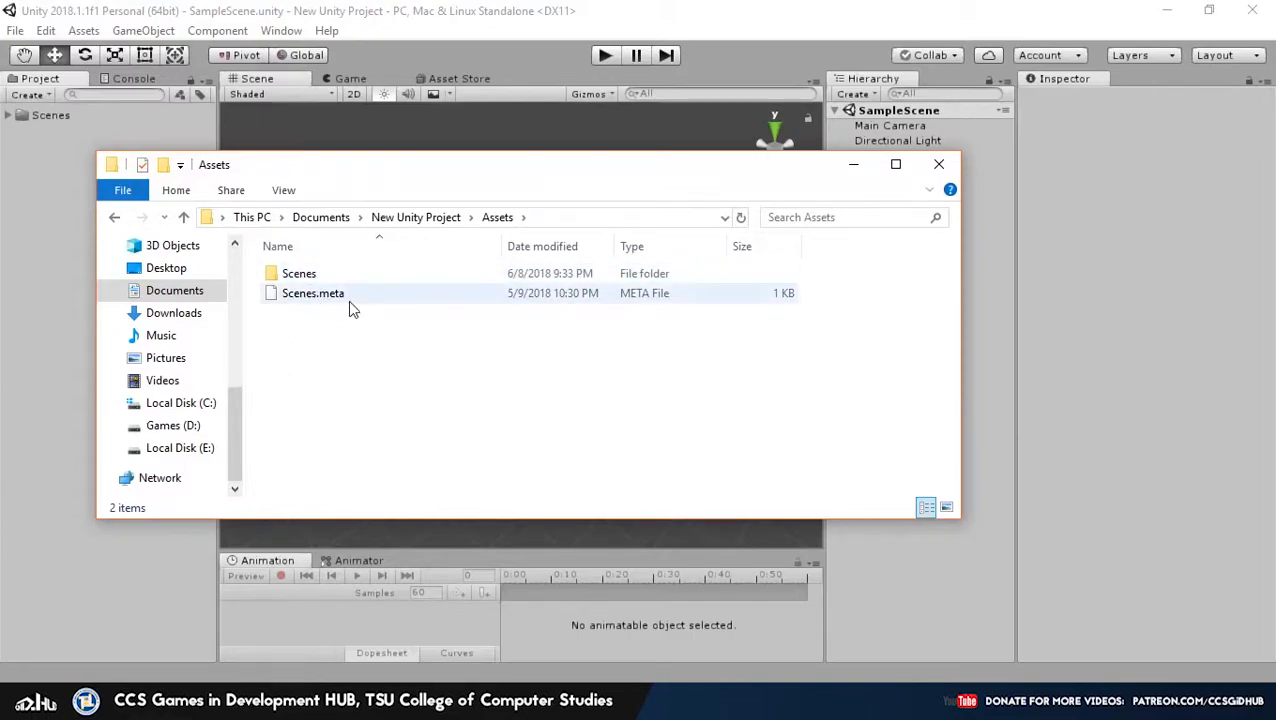
pyautogui.moveTo(341, 343); pyautogui.dragTo(388, 390)
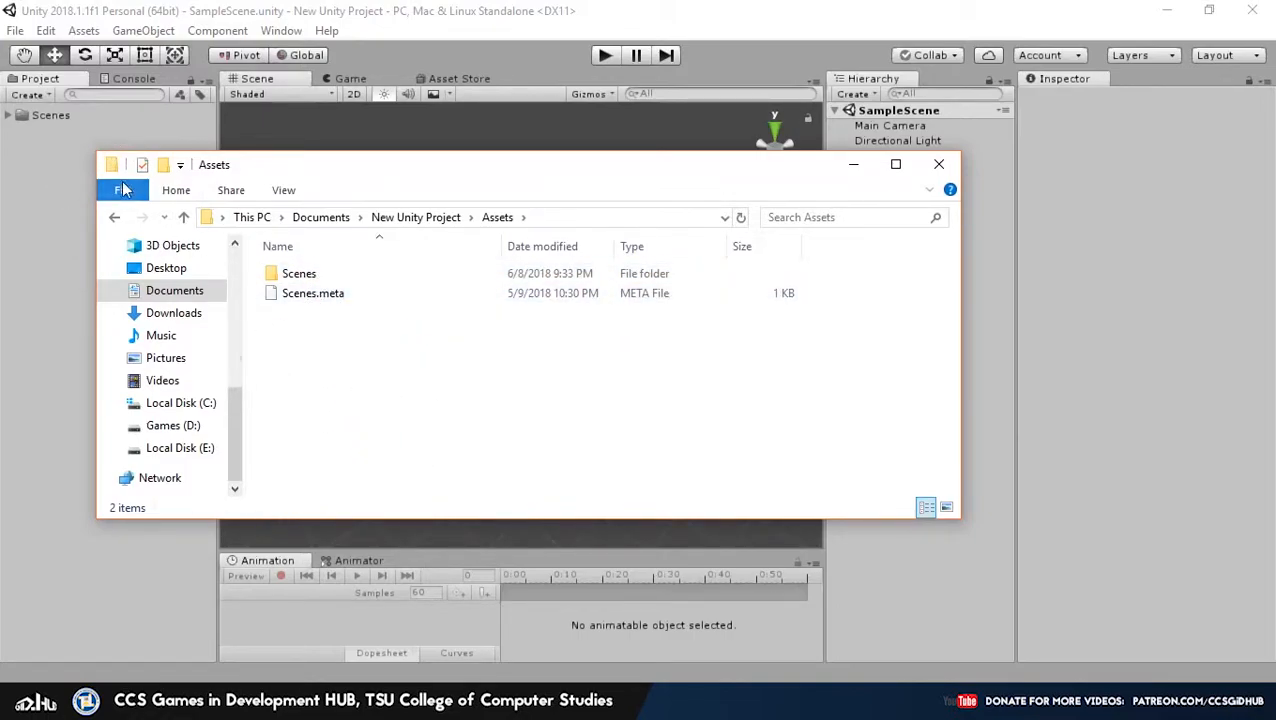
pyautogui.moveTo(347, 160); pyautogui.dragTo(652, 131)
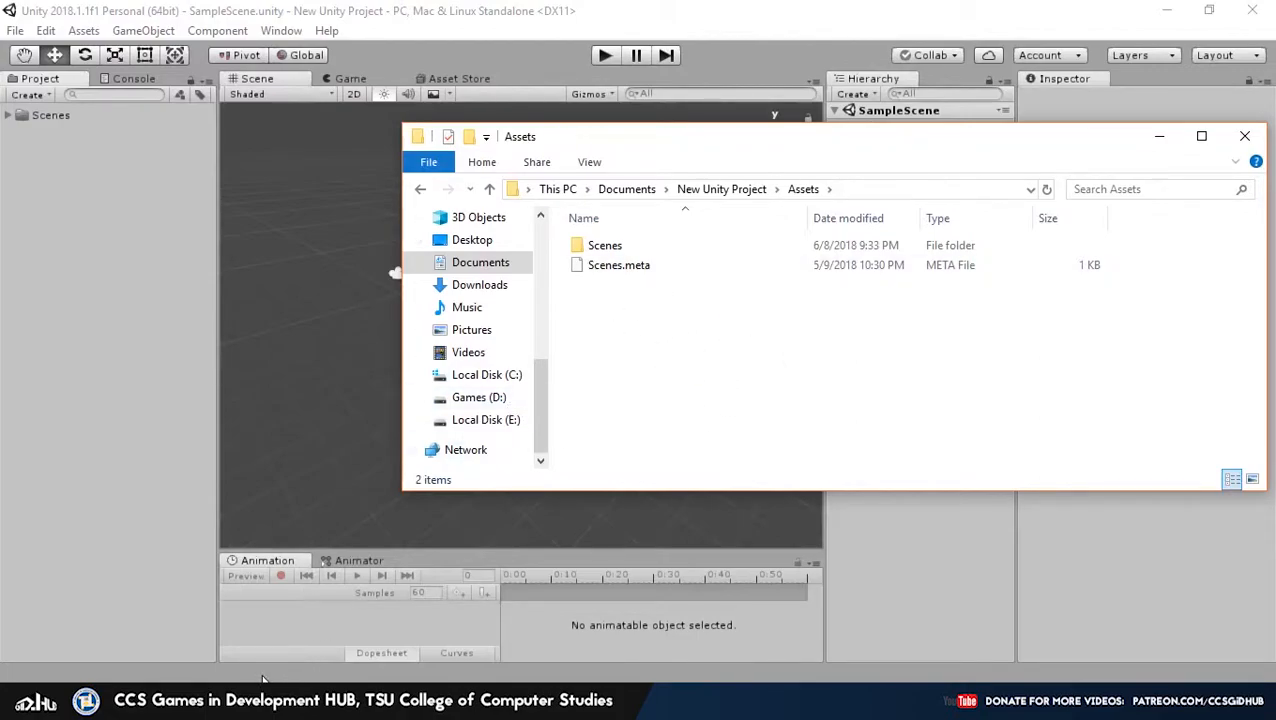
# Import the google-icon-logo-by-Vexels image from the Downloads folder into the Unity project's assets and minimize File Explorer
pyautogui.click(152, 200)
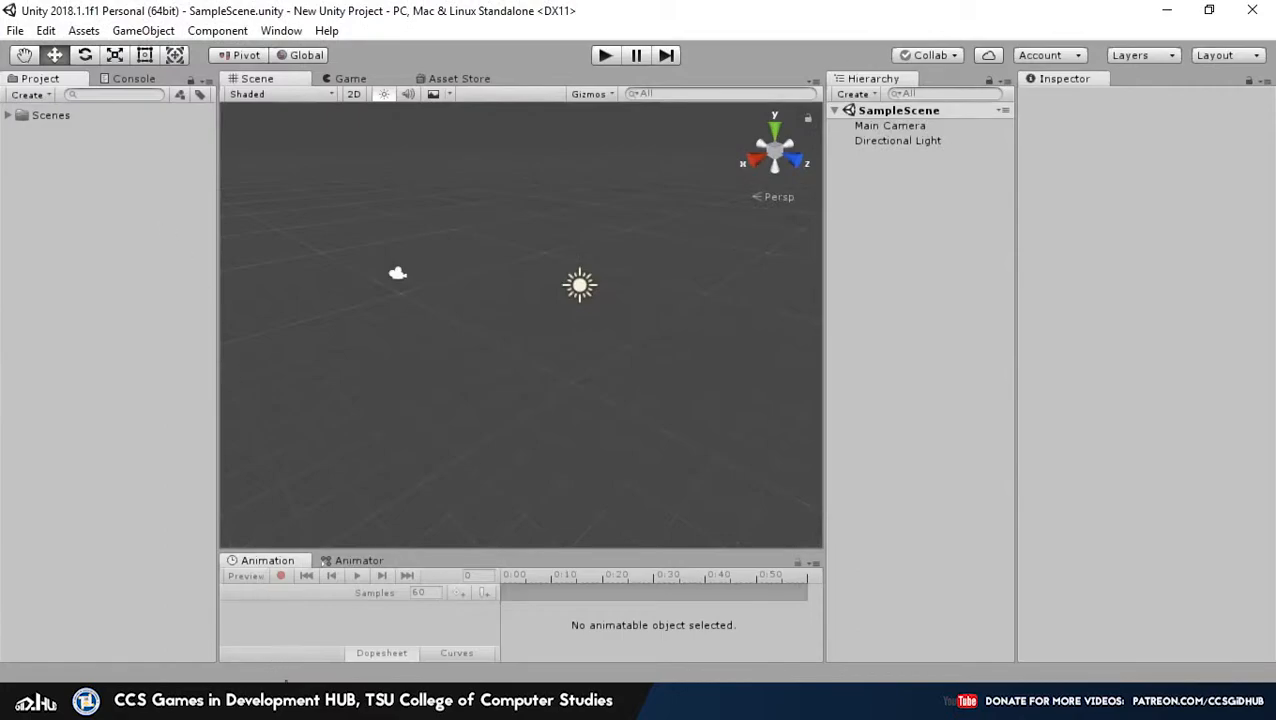
pyautogui.click(340, 700)
pyautogui.rightClick(697, 391)
pyautogui.click(330, 700)
pyautogui.click(330, 700)
pyautogui.scroll(1, 490, 294)
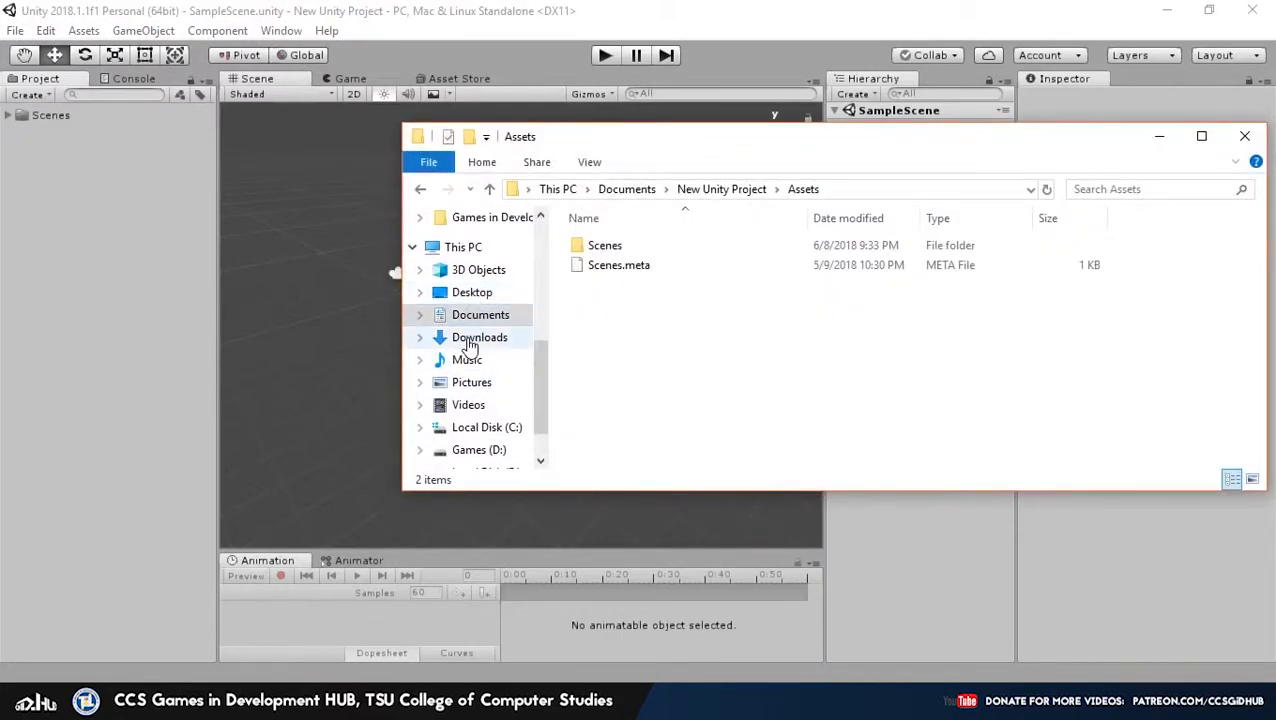
pyautogui.click(469, 340)
pyautogui.scroll(-3, 756, 317)
pyautogui.scroll(-12, 757, 322)
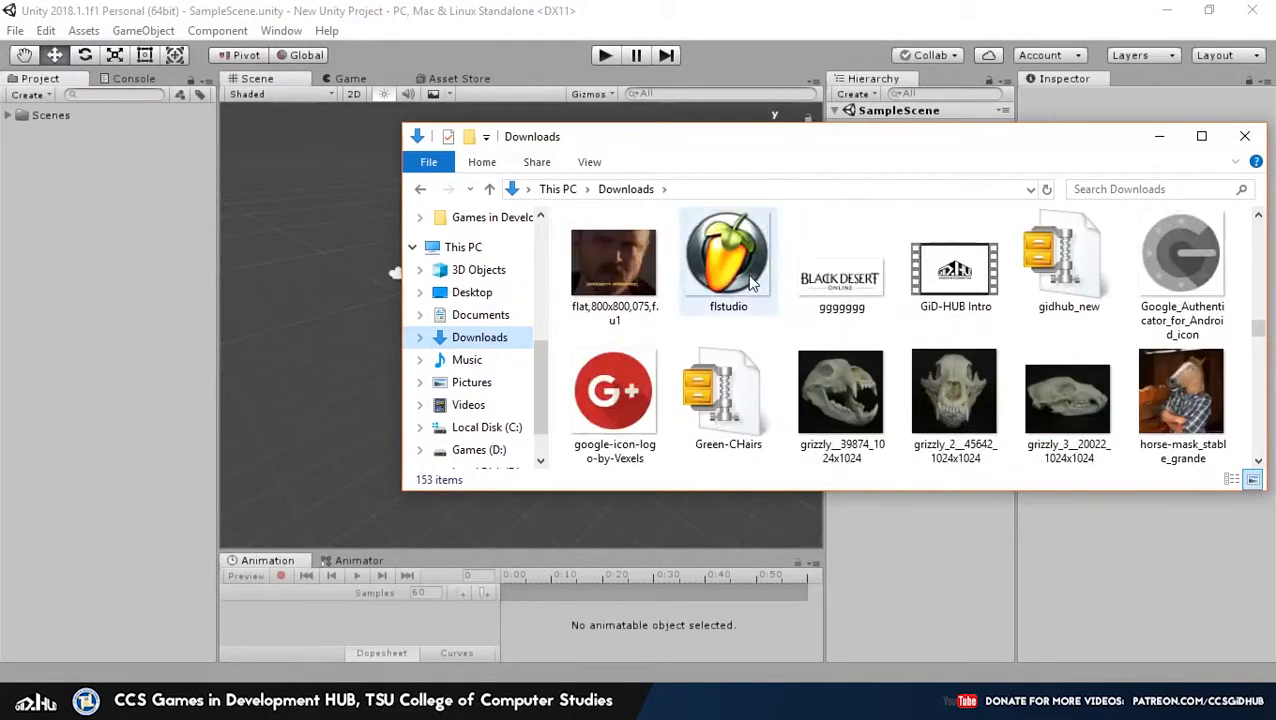
pyautogui.moveTo(614, 270); pyautogui.dragTo(118, 204)
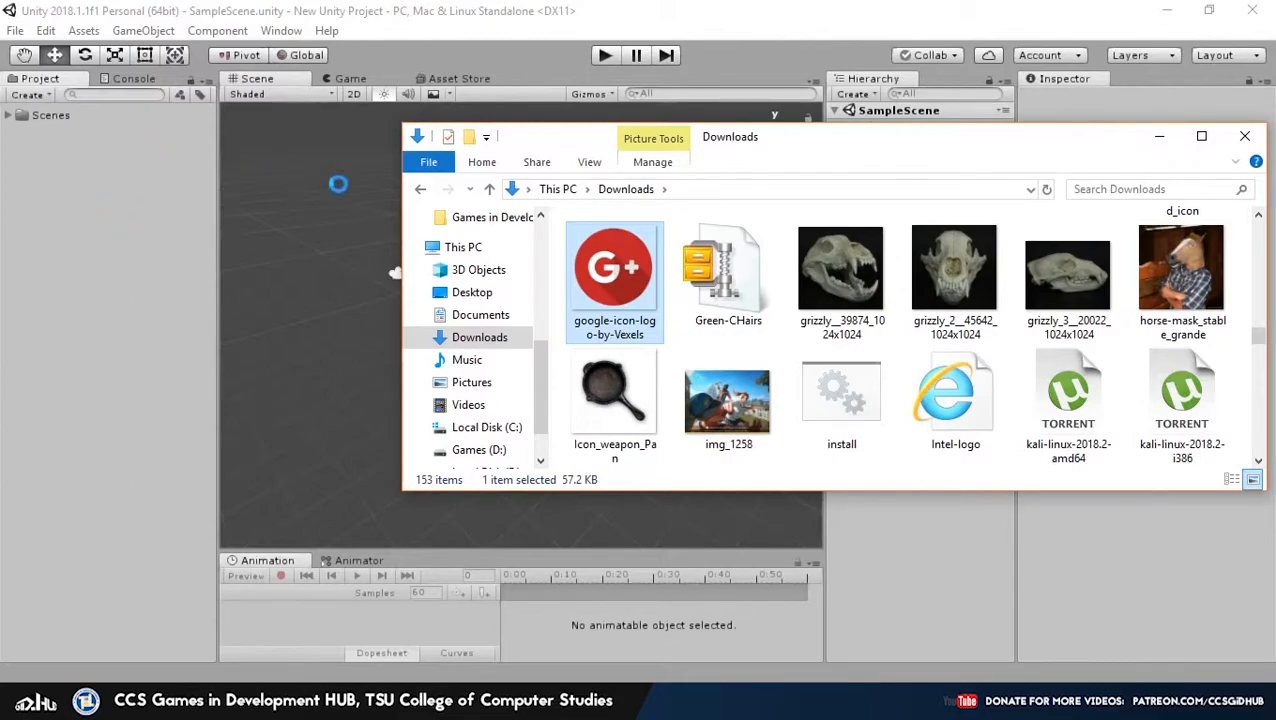
pyautogui.click(1159, 137)
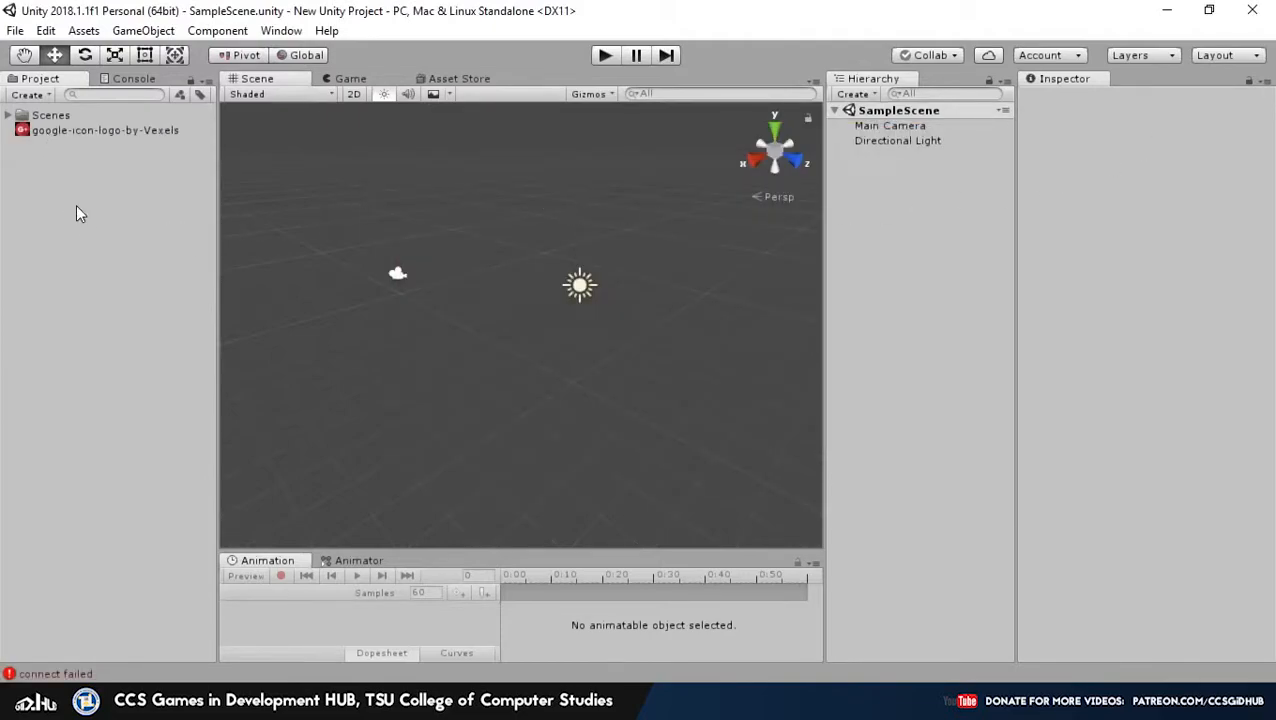
# Delete the google-icon-logo-by-Vexels image from the project assets
pyautogui.click(73, 132)
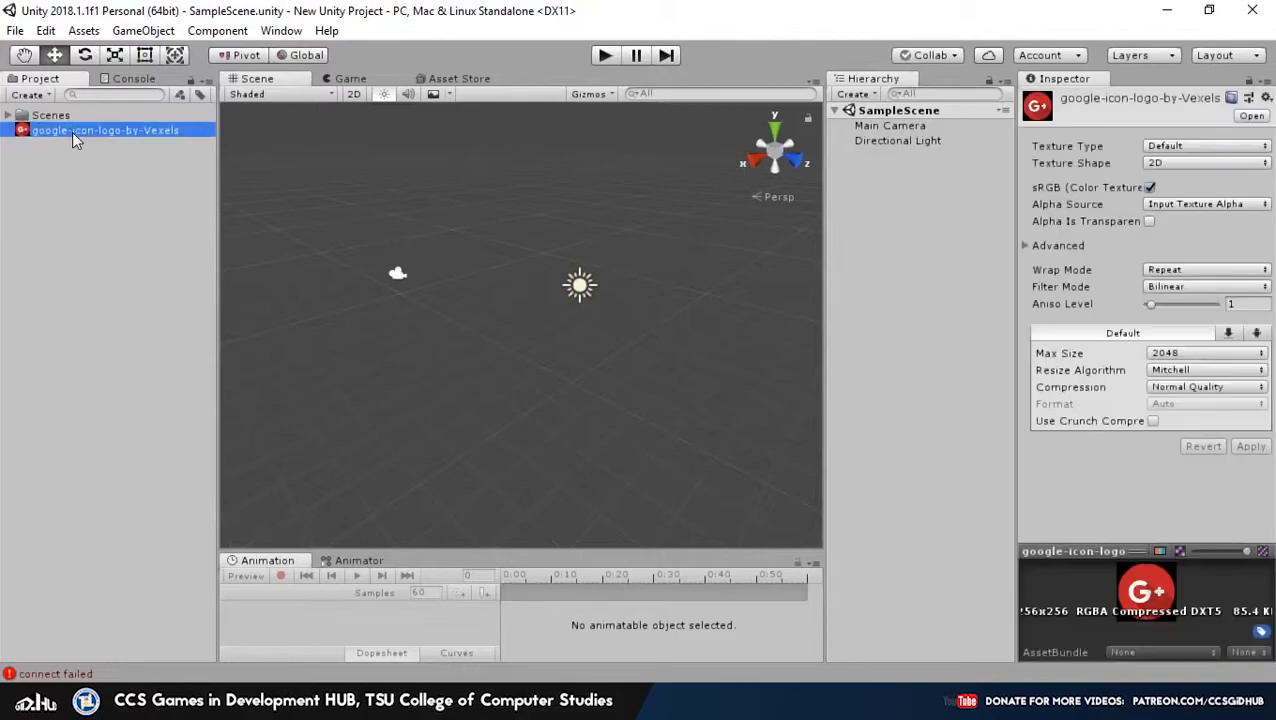
pyautogui.press('Delete')
pyautogui.click(690, 389)
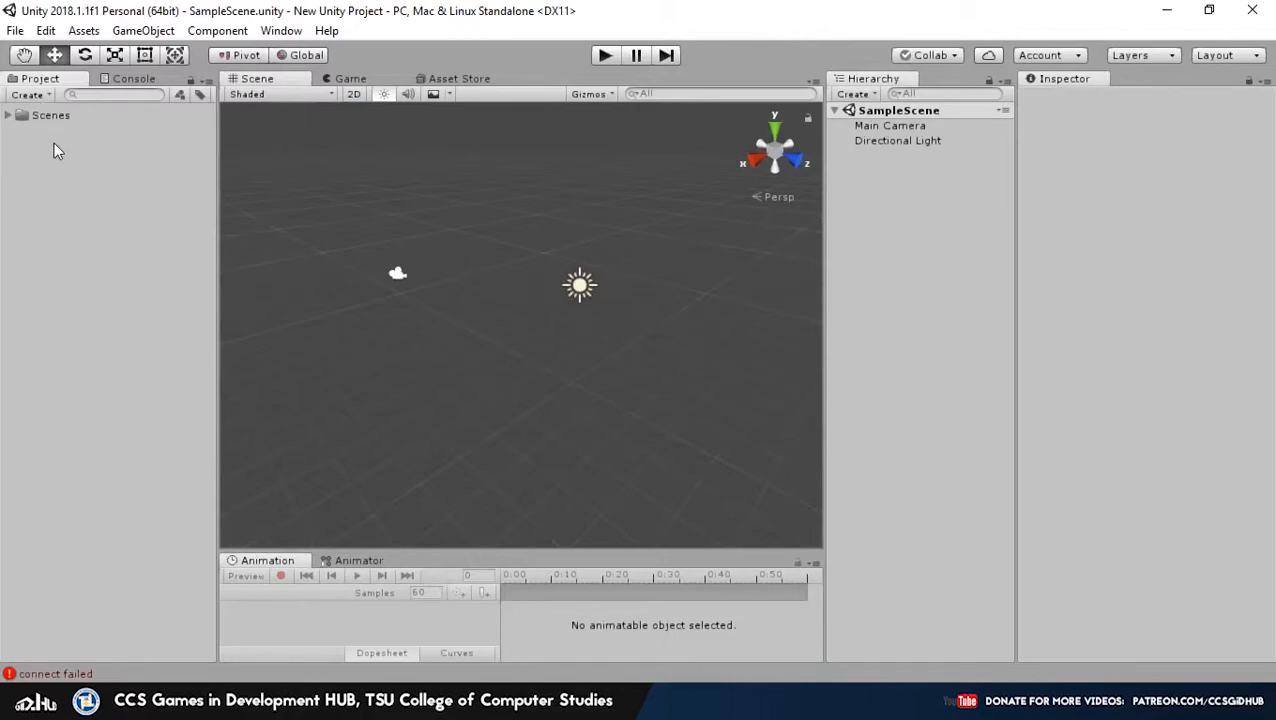
pyautogui.click(28, 94)
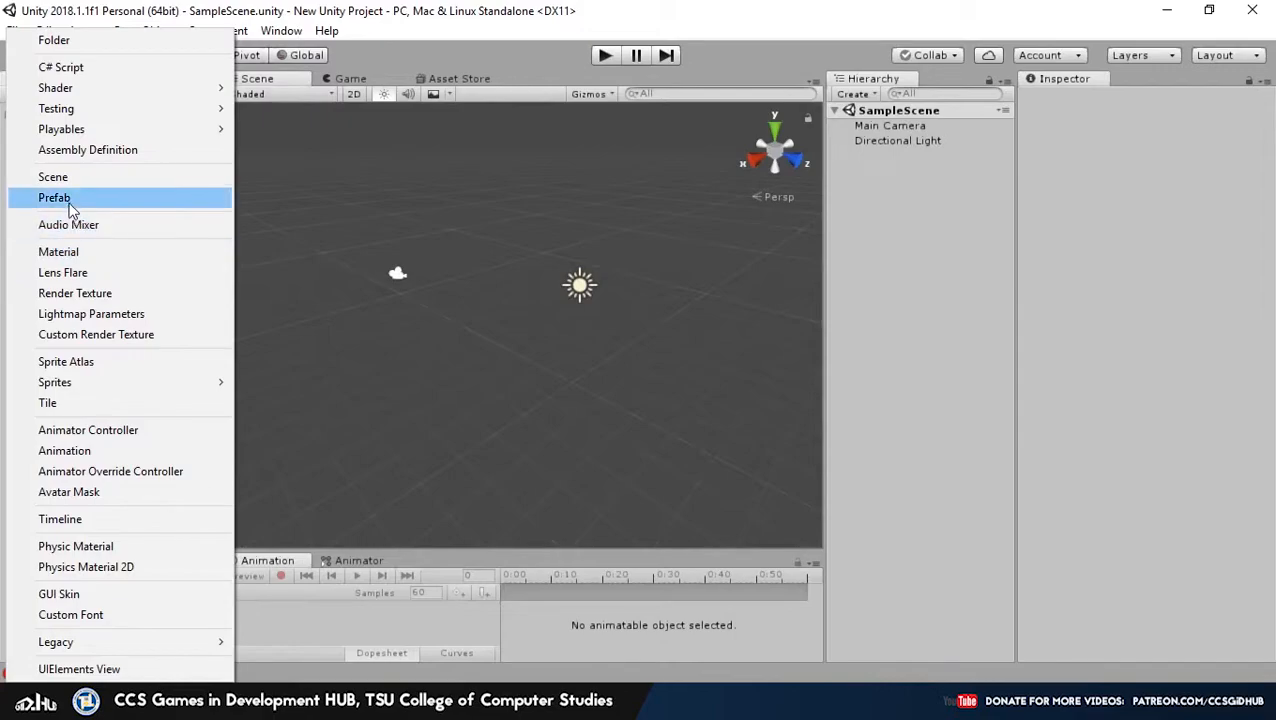
pyautogui.moveTo(104, 96)
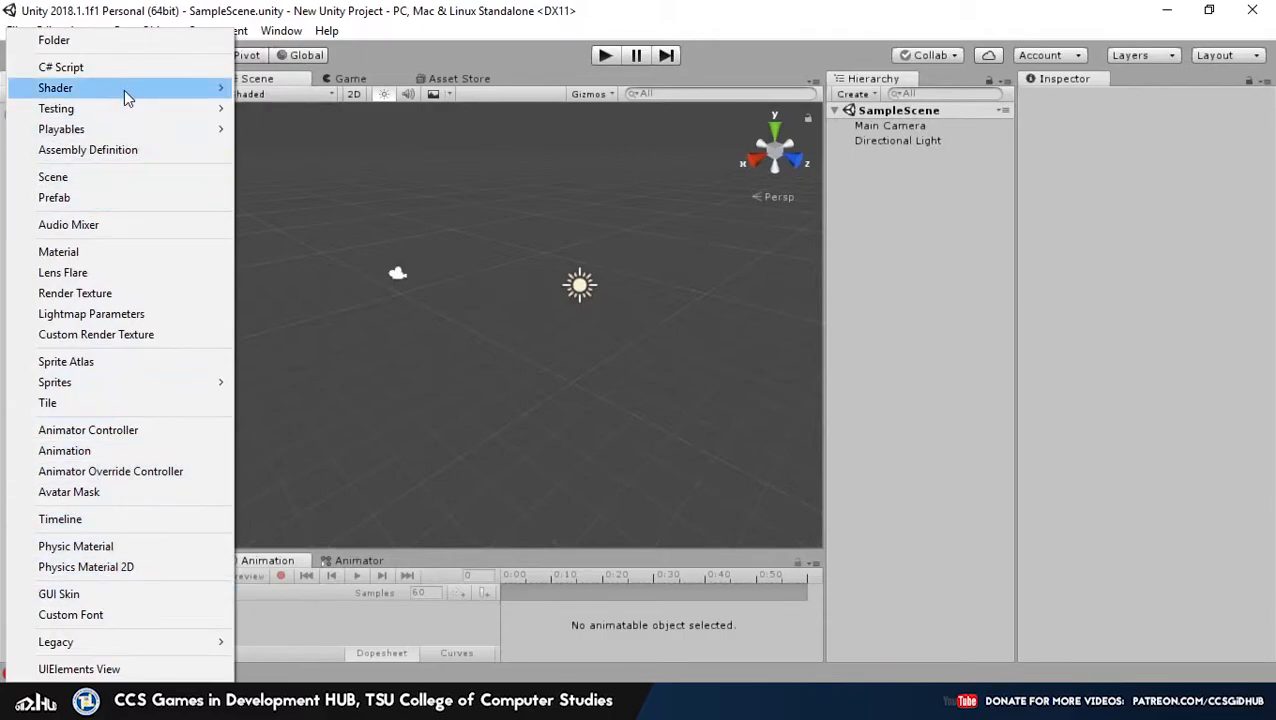
pyautogui.click(283, 18)
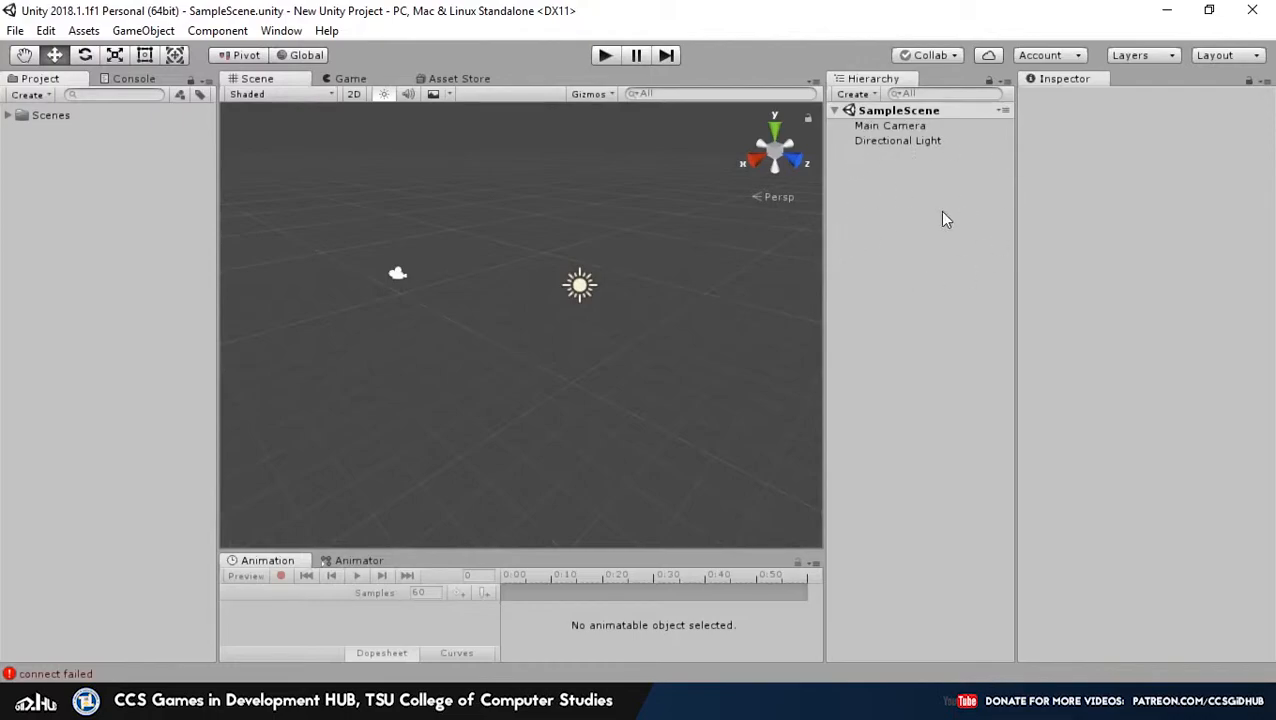
# Inspect the properties of the main camera and the directional light in the scene
pyautogui.scroll(-3, 671, 246)
pyautogui.scroll(6, 630, 258)
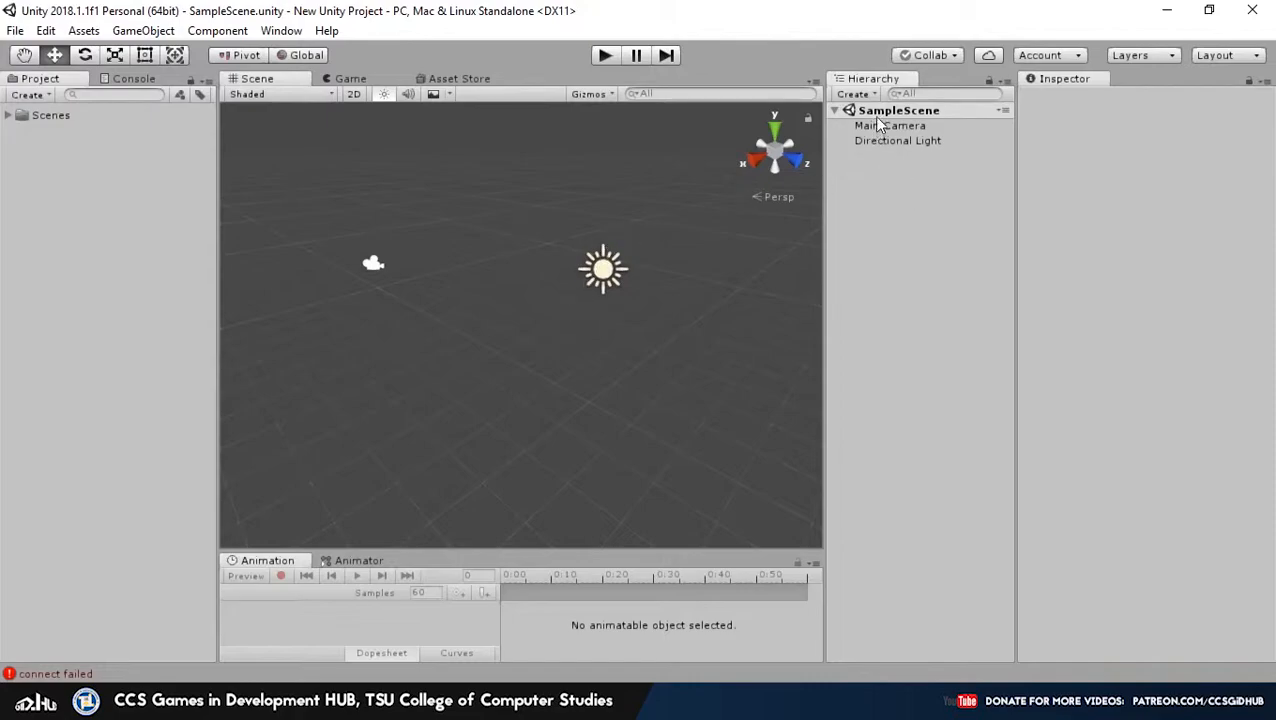
pyautogui.scroll(-2, 445, 203)
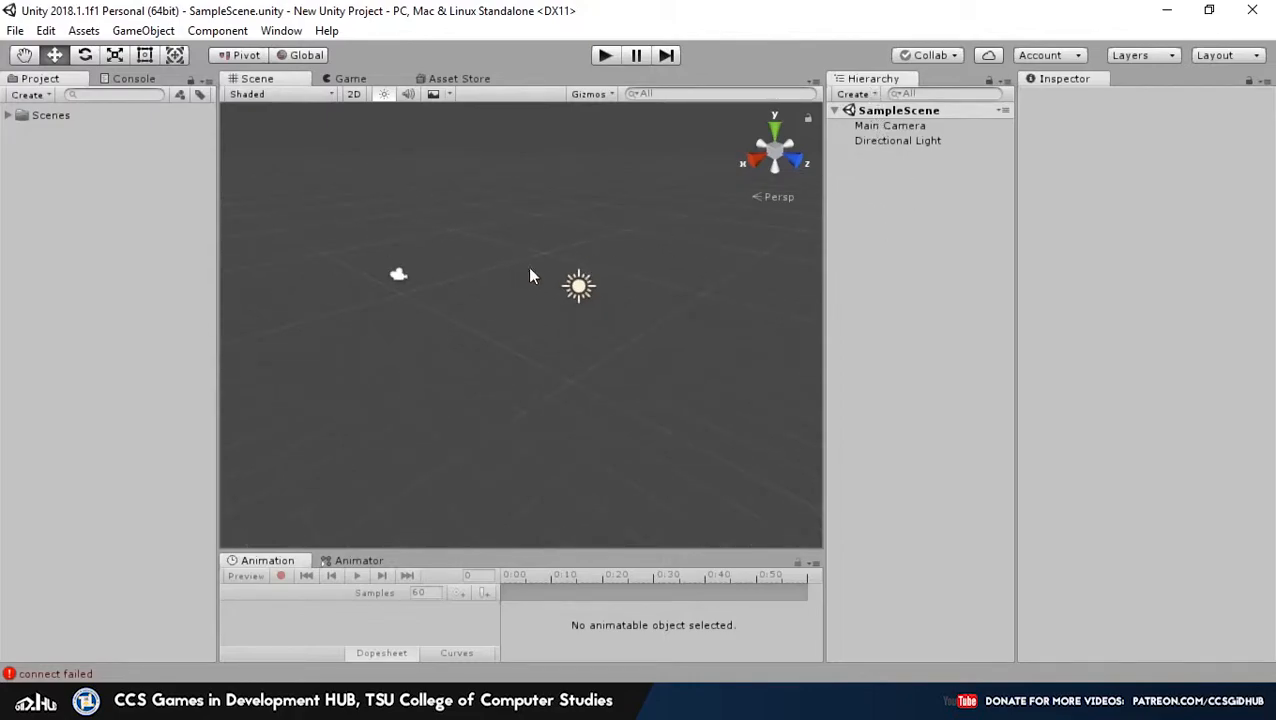
pyautogui.scroll(1, 578, 246)
pyautogui.scroll(3, 505, 265)
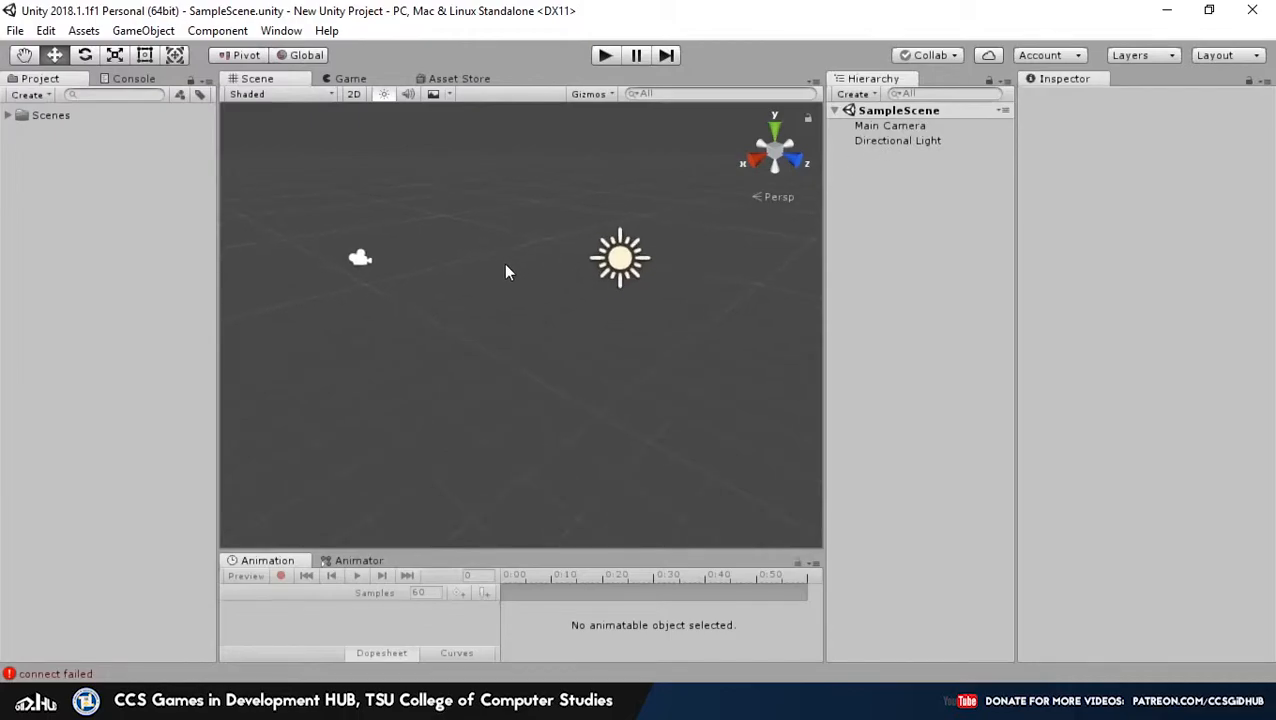
pyautogui.click(332, 246)
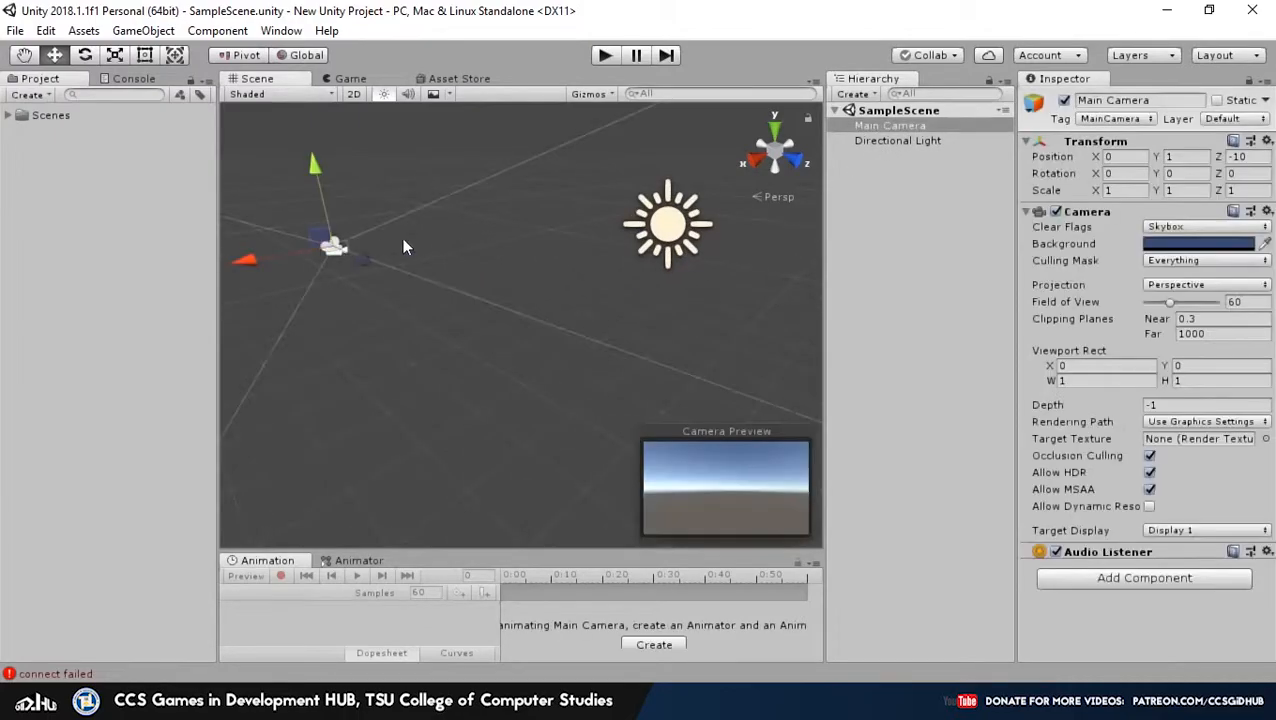
pyautogui.click(652, 227)
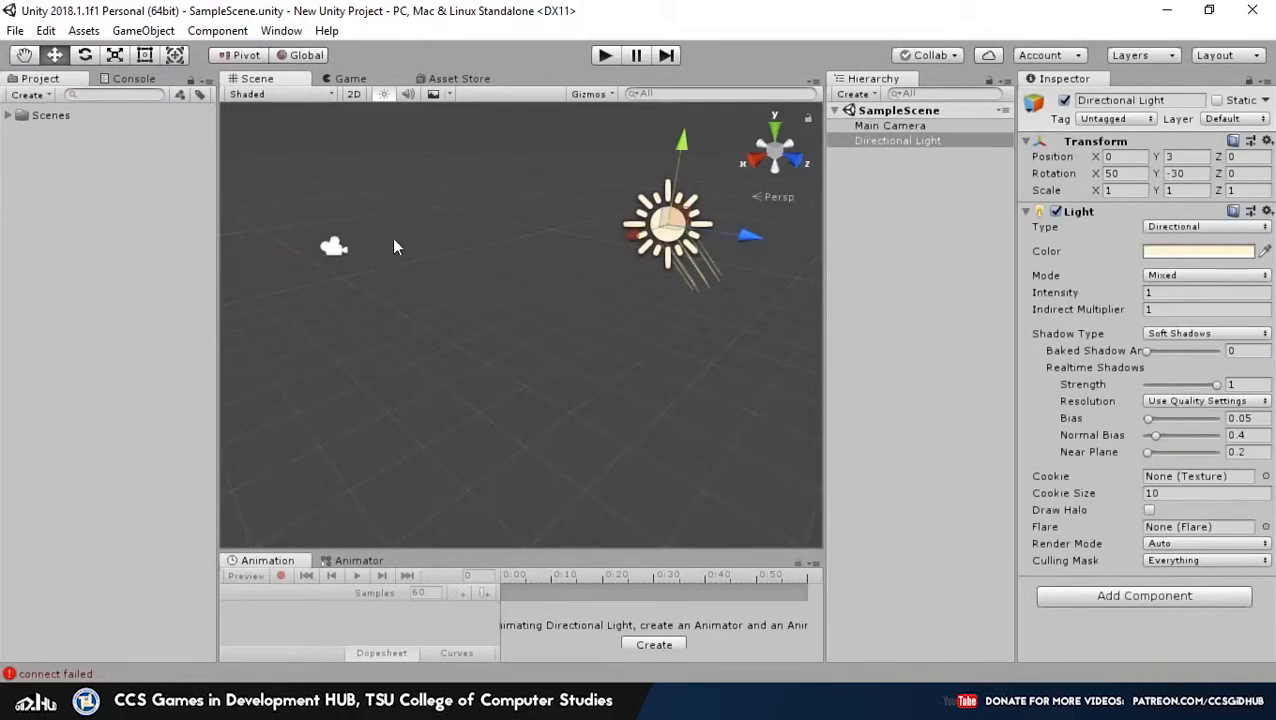
# Delete the directional light from SampleScene
pyautogui.click(904, 174)
pyautogui.click(891, 139)
pyautogui.press('Delete')
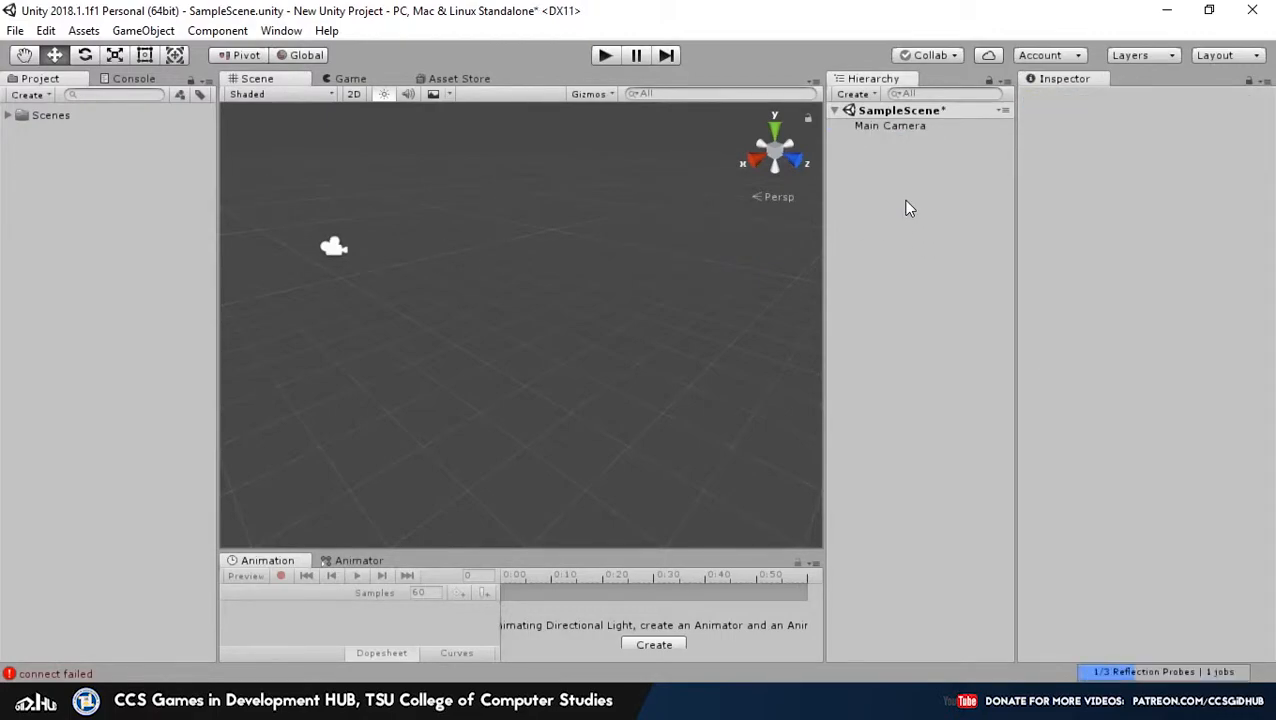
# Add a 3D plane object to SampleScene
pyautogui.click(853, 95)
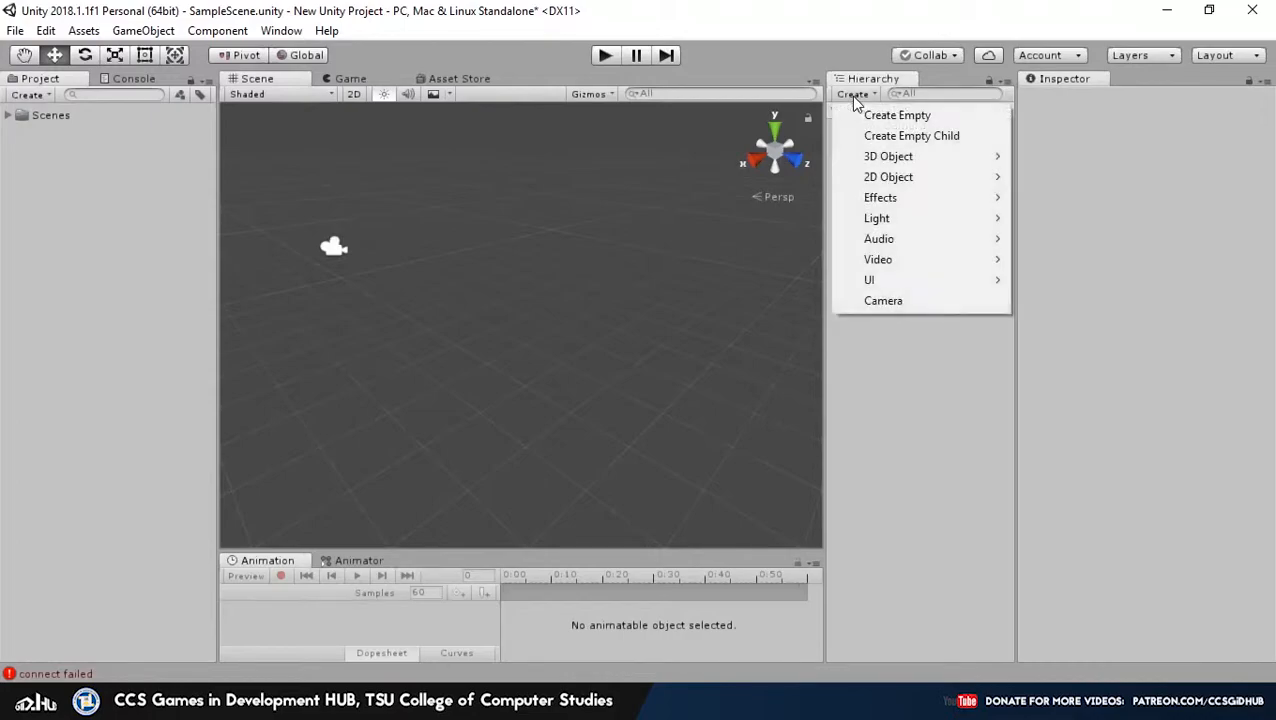
pyautogui.click(854, 43)
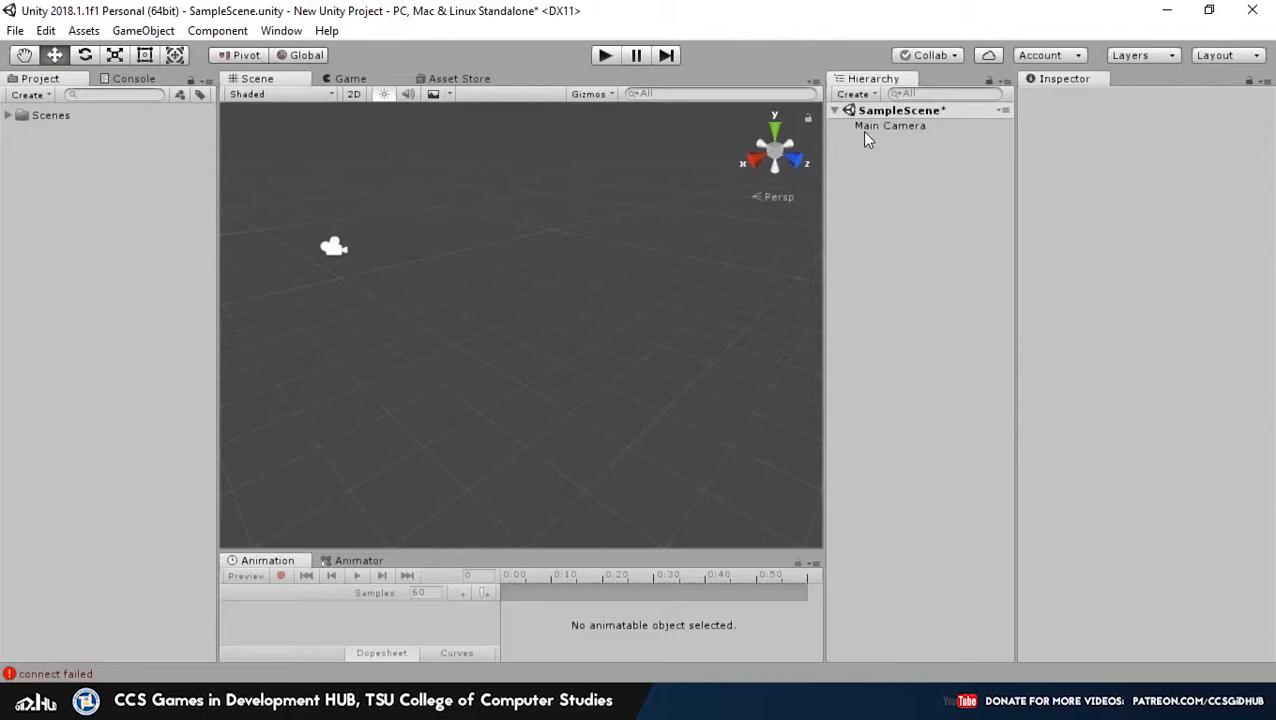
pyautogui.click(853, 93)
pyautogui.moveTo(883, 158)
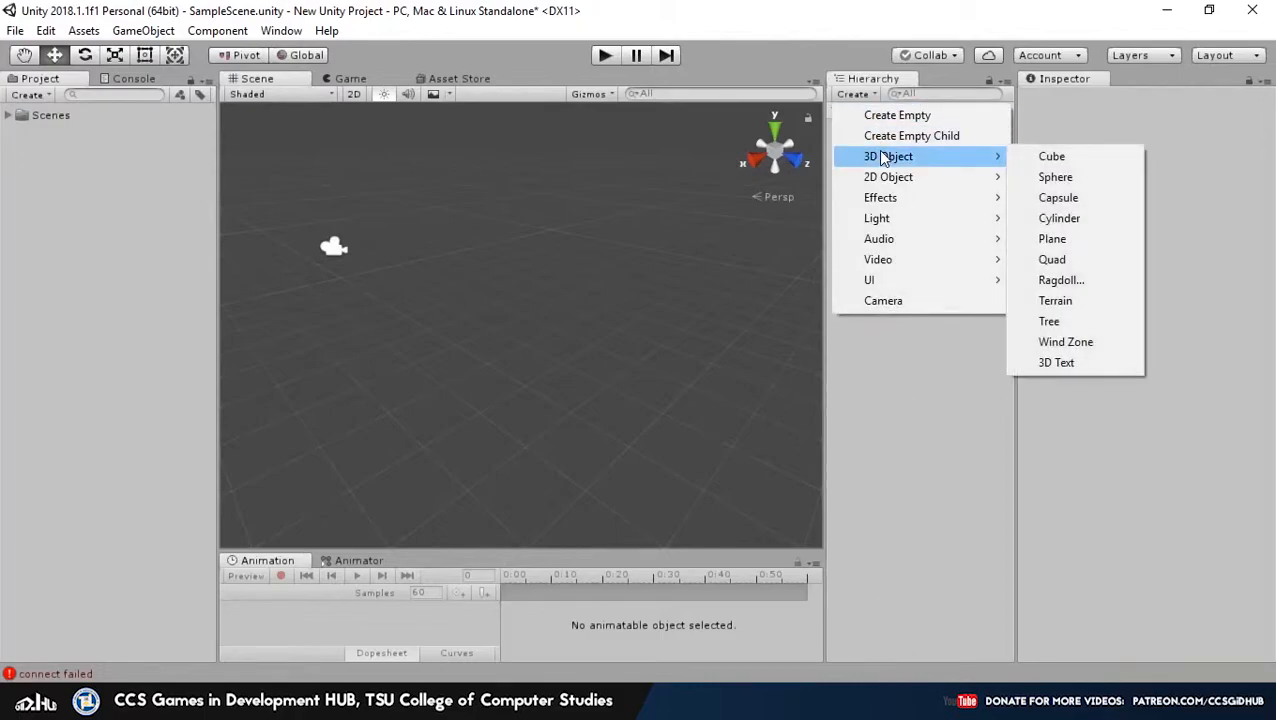
pyautogui.click(1045, 236)
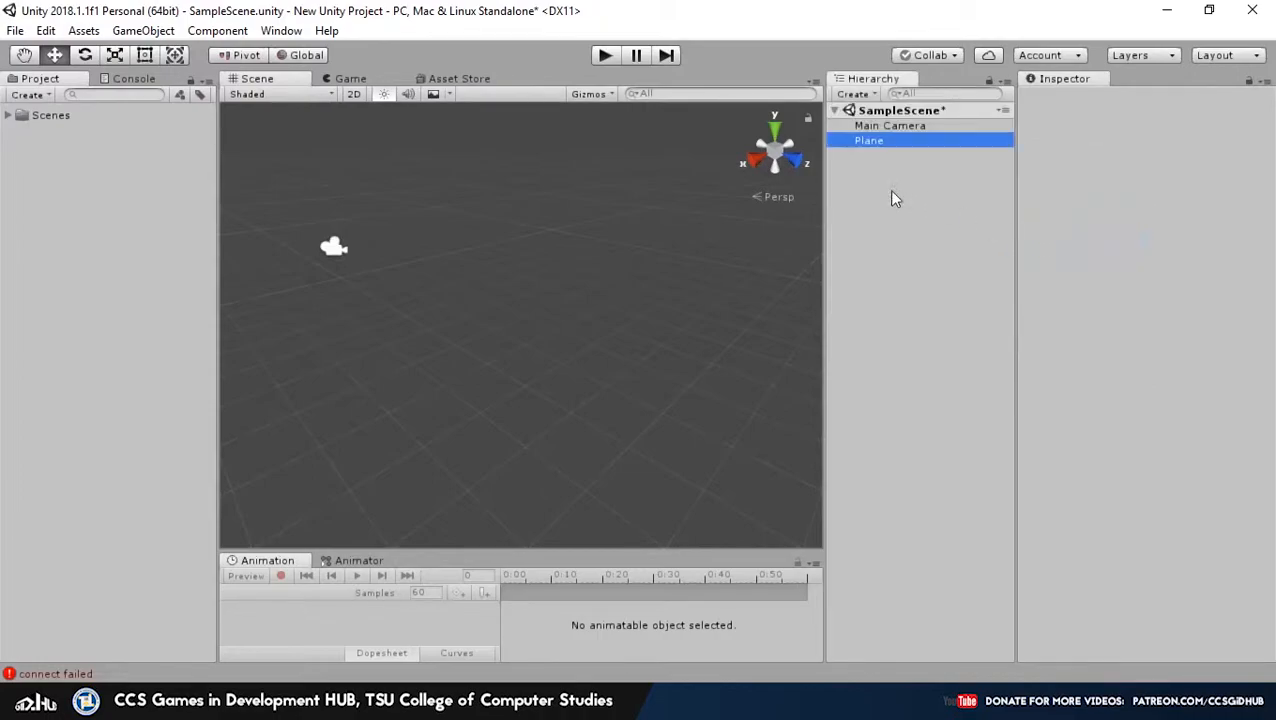
pyautogui.click(854, 94)
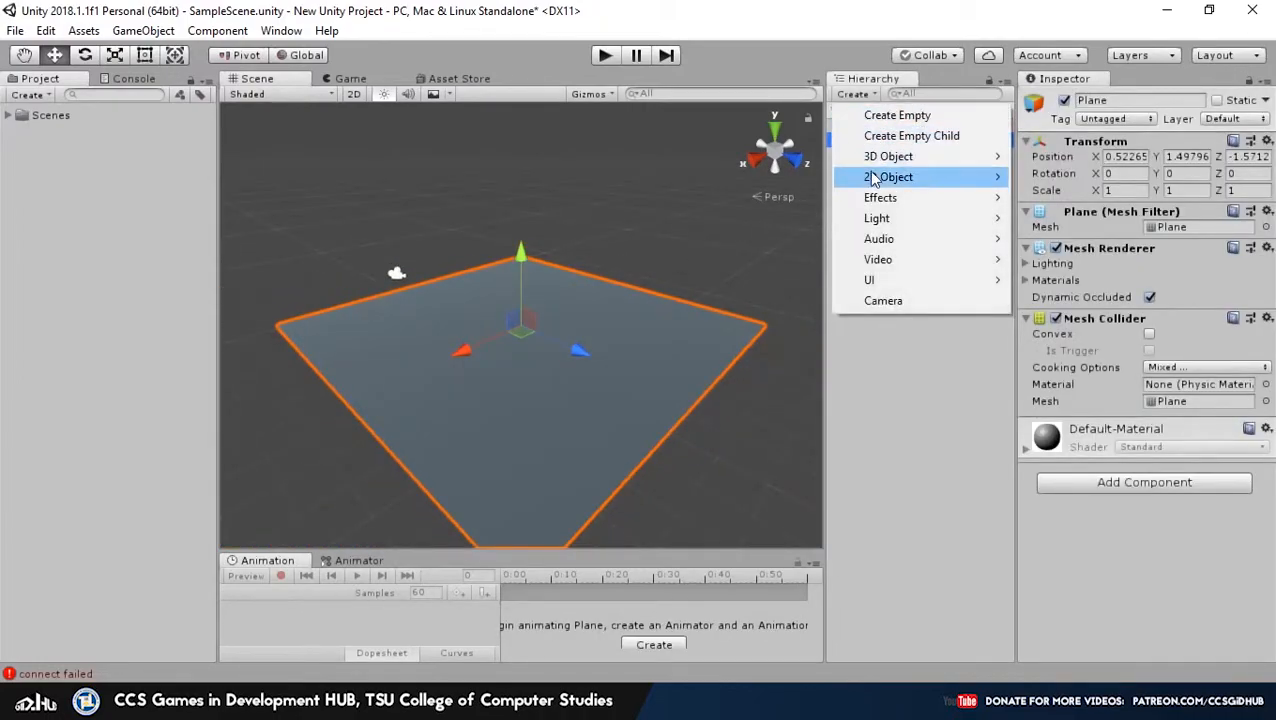
pyautogui.moveTo(876, 180)
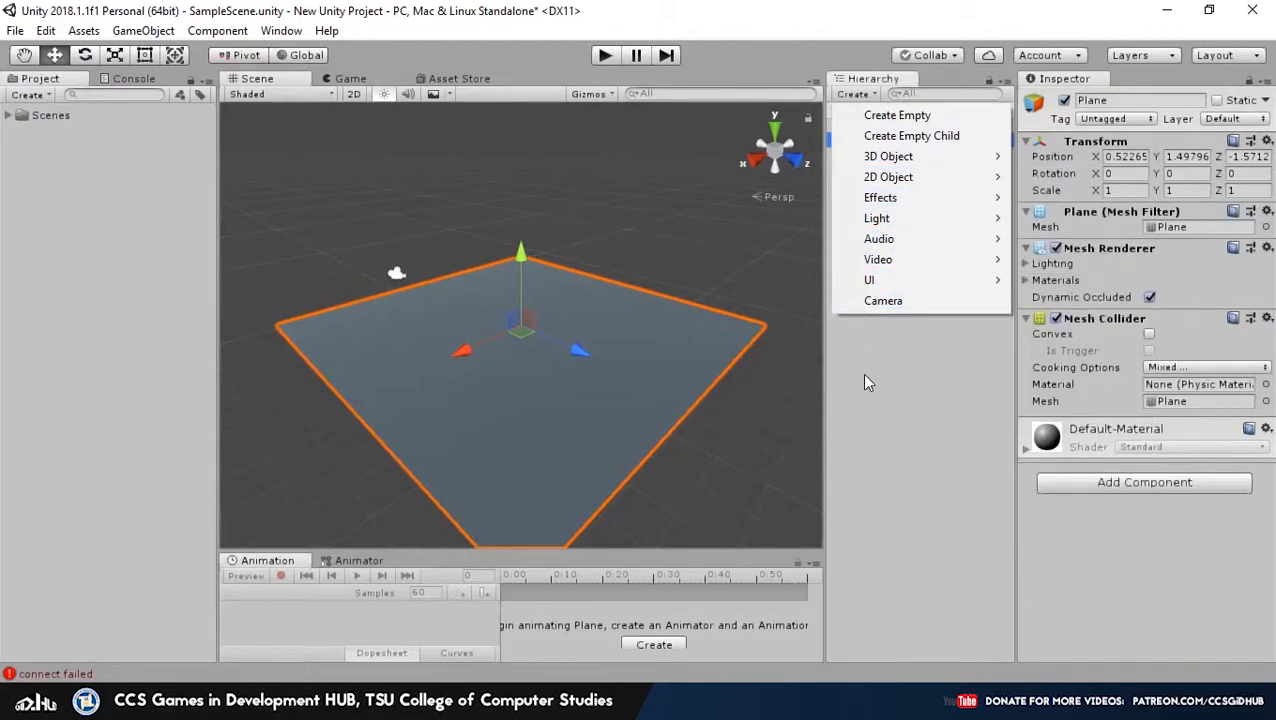
pyautogui.click(566, 353)
pyautogui.scroll(6, 566, 353)
pyautogui.click(560, 349)
pyautogui.scroll(8, 562, 367)
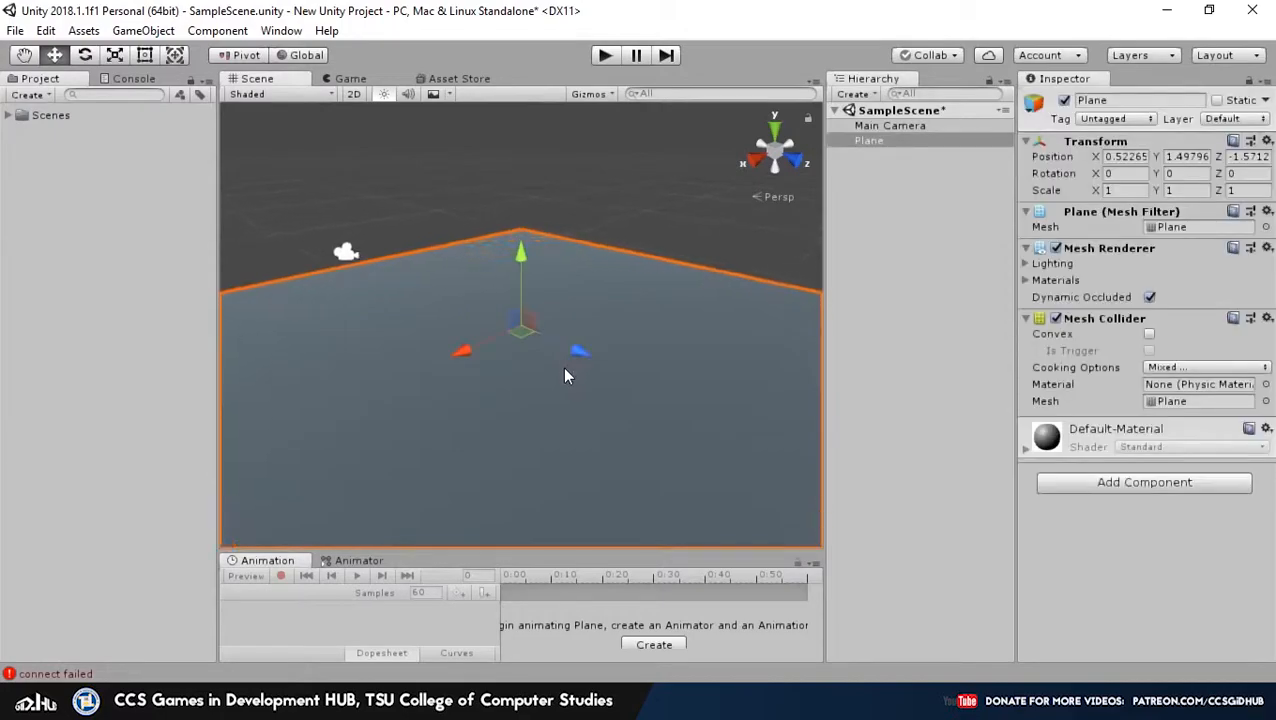
pyautogui.scroll(-8, 562, 380)
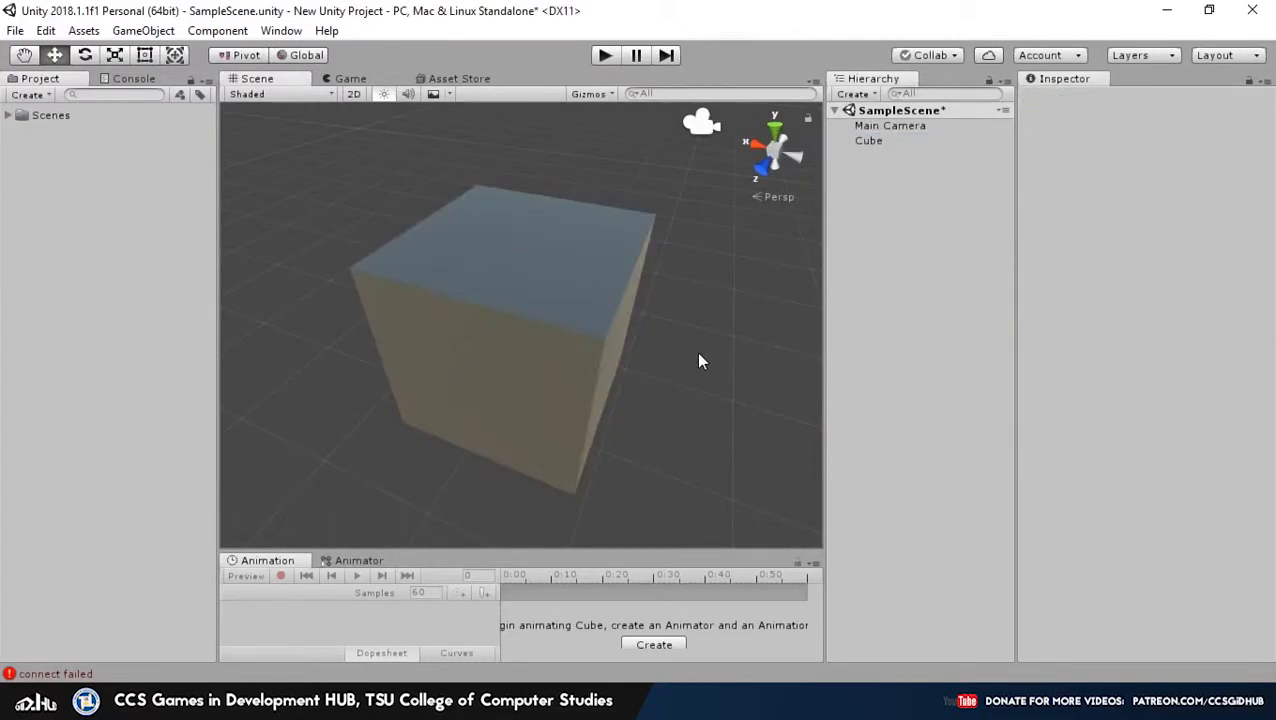
# Select the cube in the scene to show its move handles and component properties
pyautogui.click(560, 372)
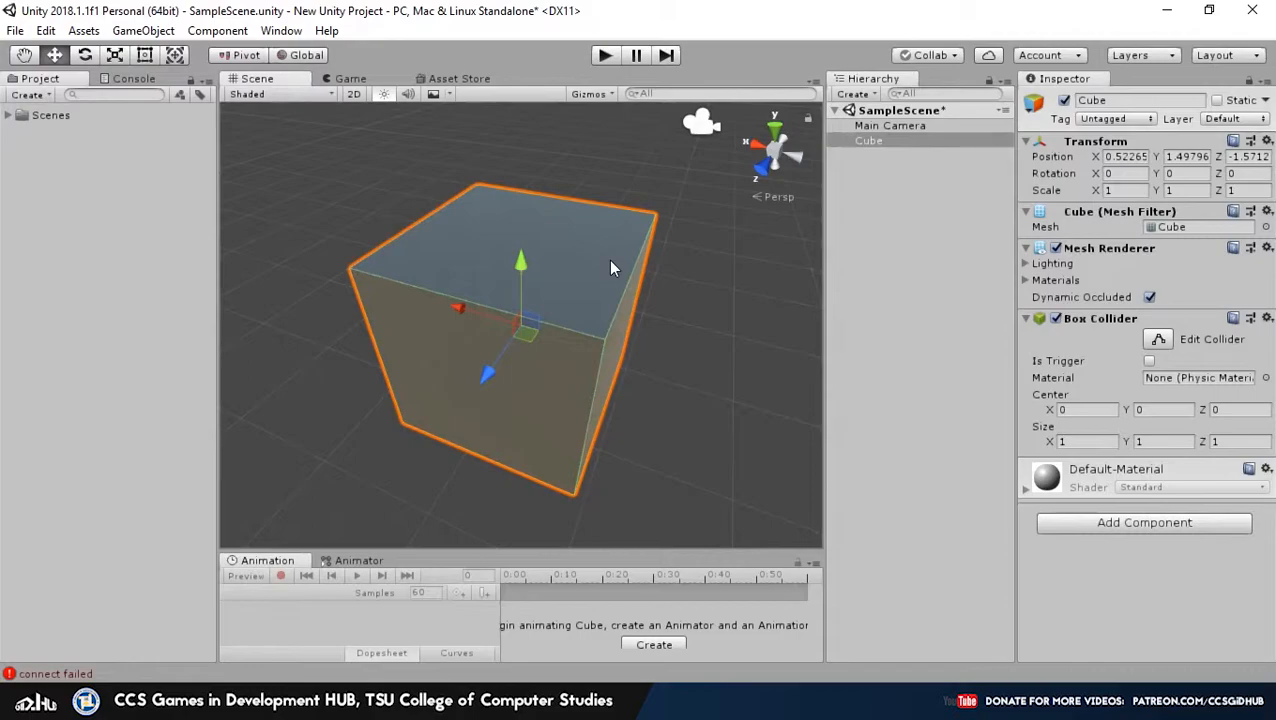
pyautogui.scroll(-3, 665, 250)
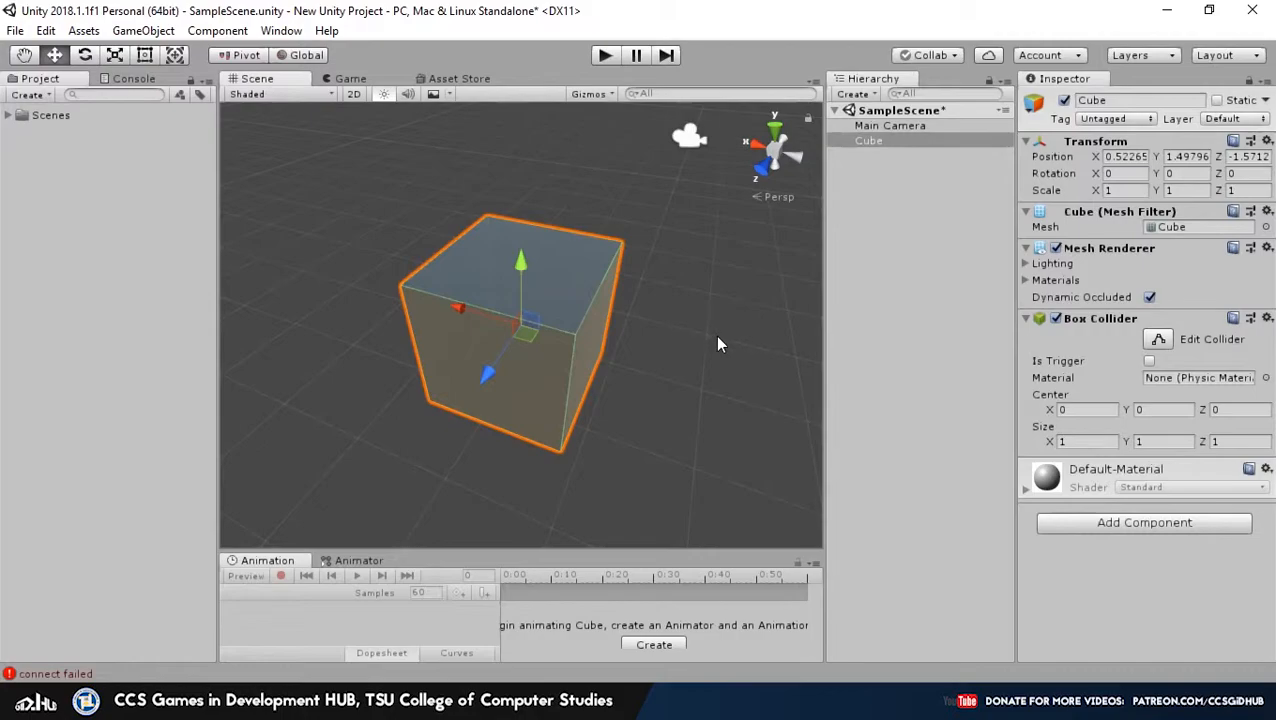
# Compare the component properties of the main camera with those of the cube, viewing the cube from different angles
pyautogui.keyDown('alt'); pyautogui.moveTo(740, 373); pyautogui.dragTo(560, 405); pyautogui.keyUp('alt')
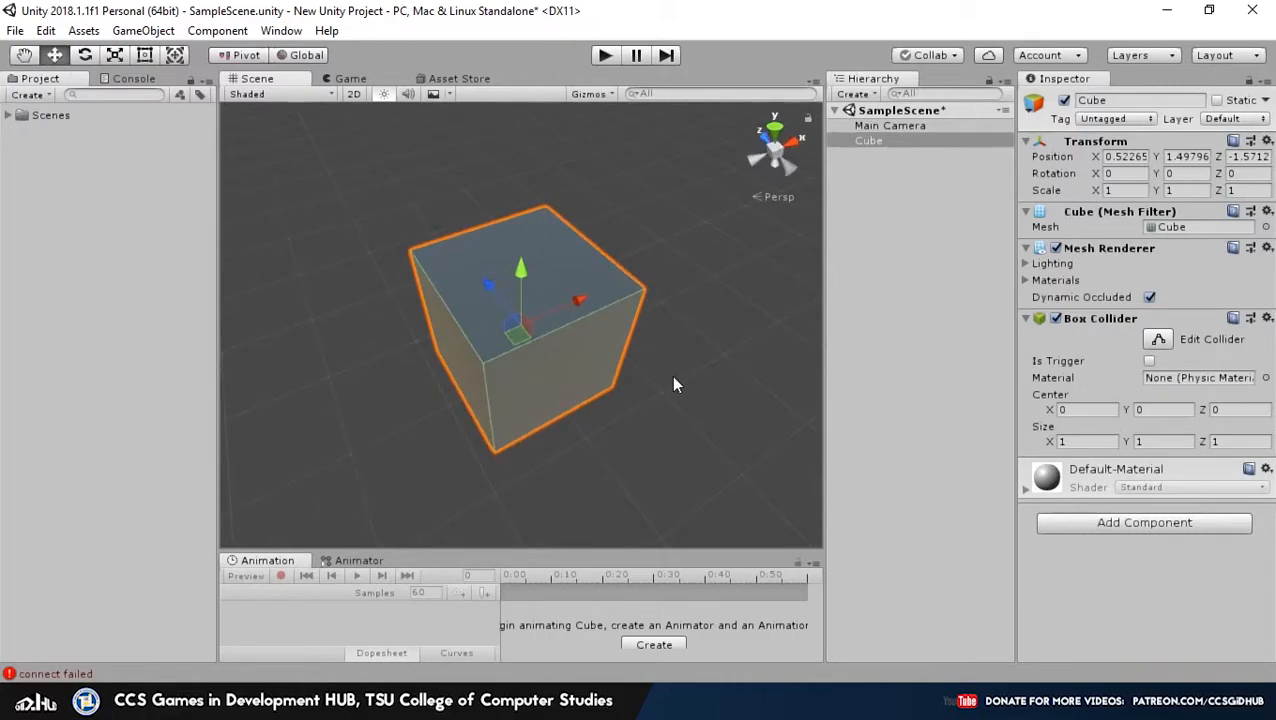
pyautogui.click(890, 127)
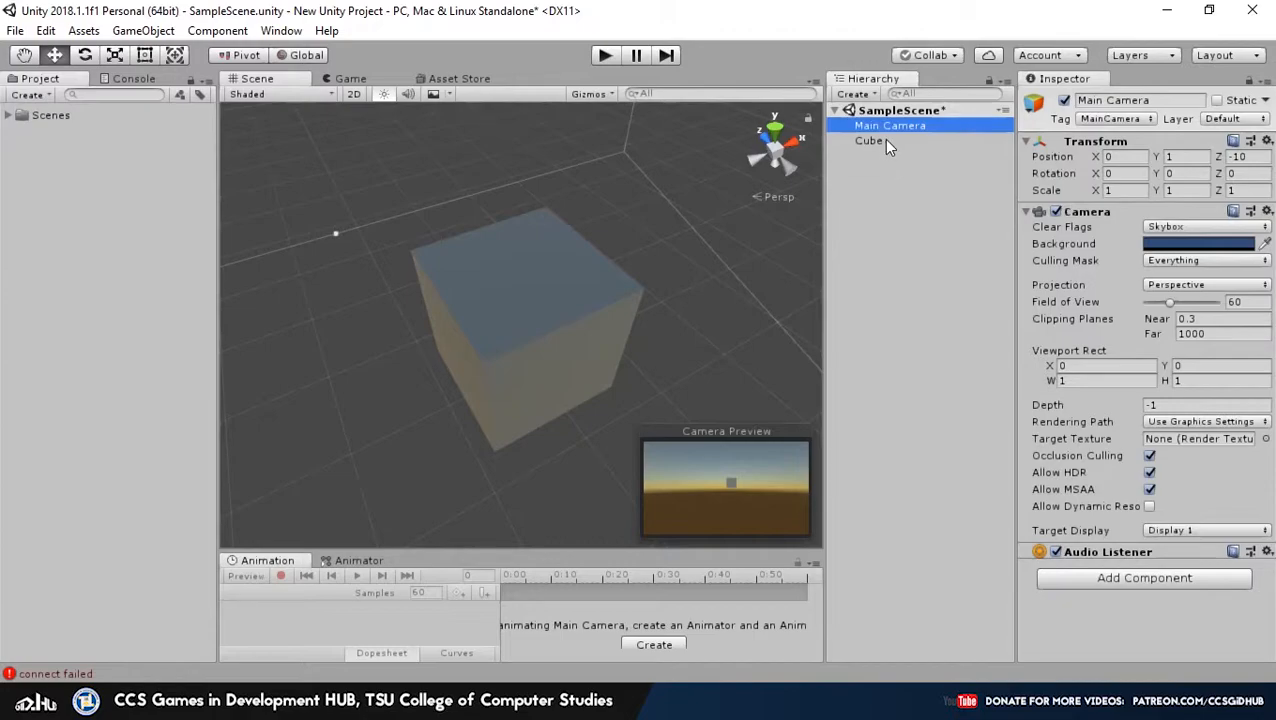
pyautogui.click(870, 141)
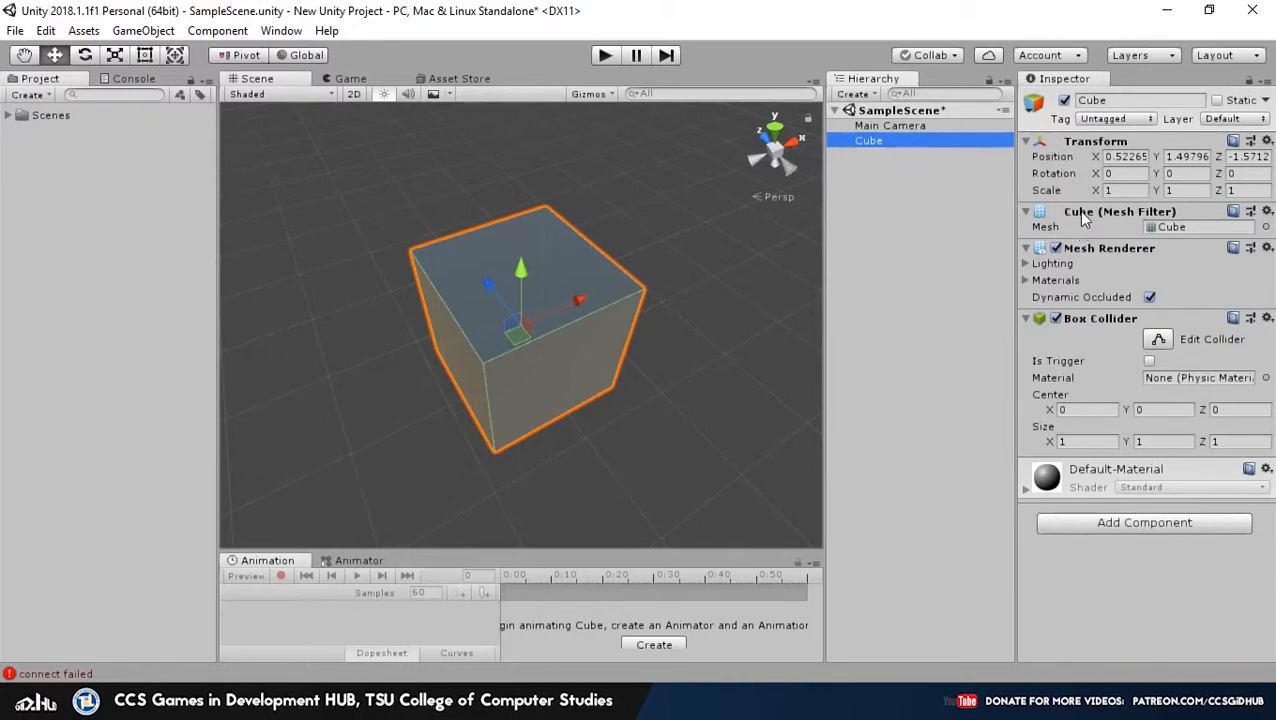
pyautogui.scroll(2, 533, 370)
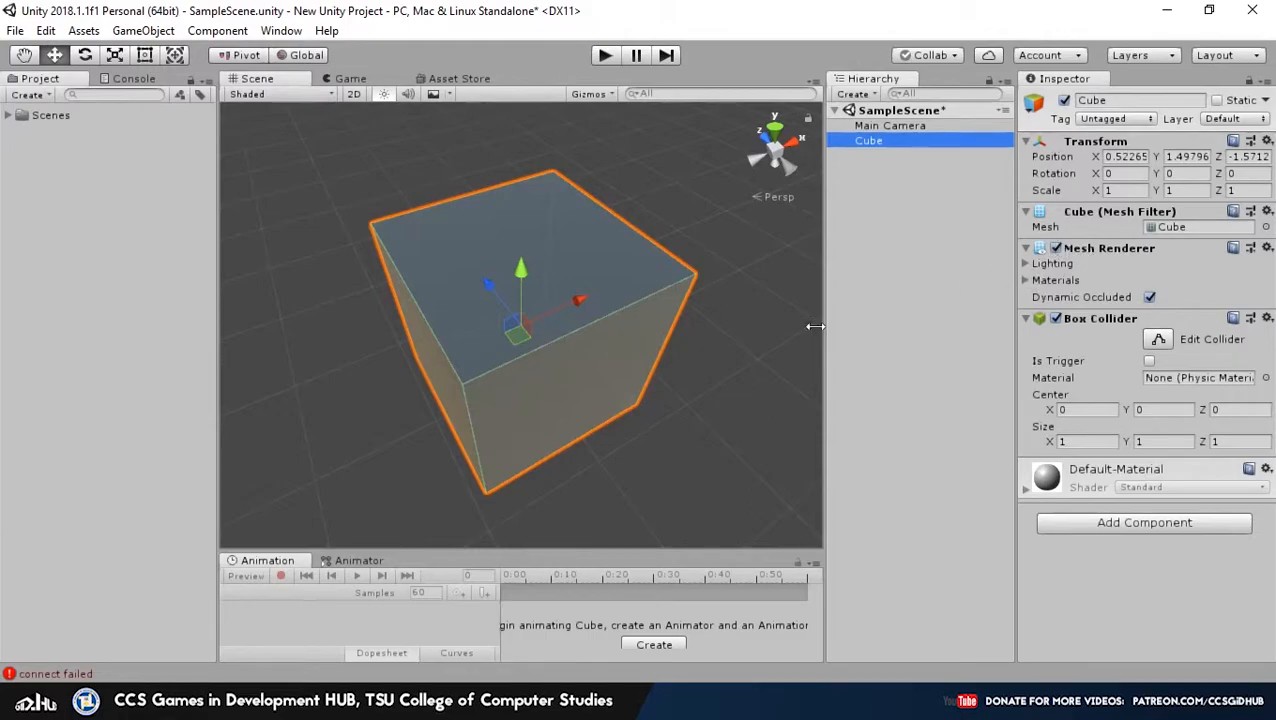
pyautogui.keyDown('alt'); pyautogui.moveTo(720, 464); pyautogui.dragTo(640, 420); pyautogui.keyUp('alt')
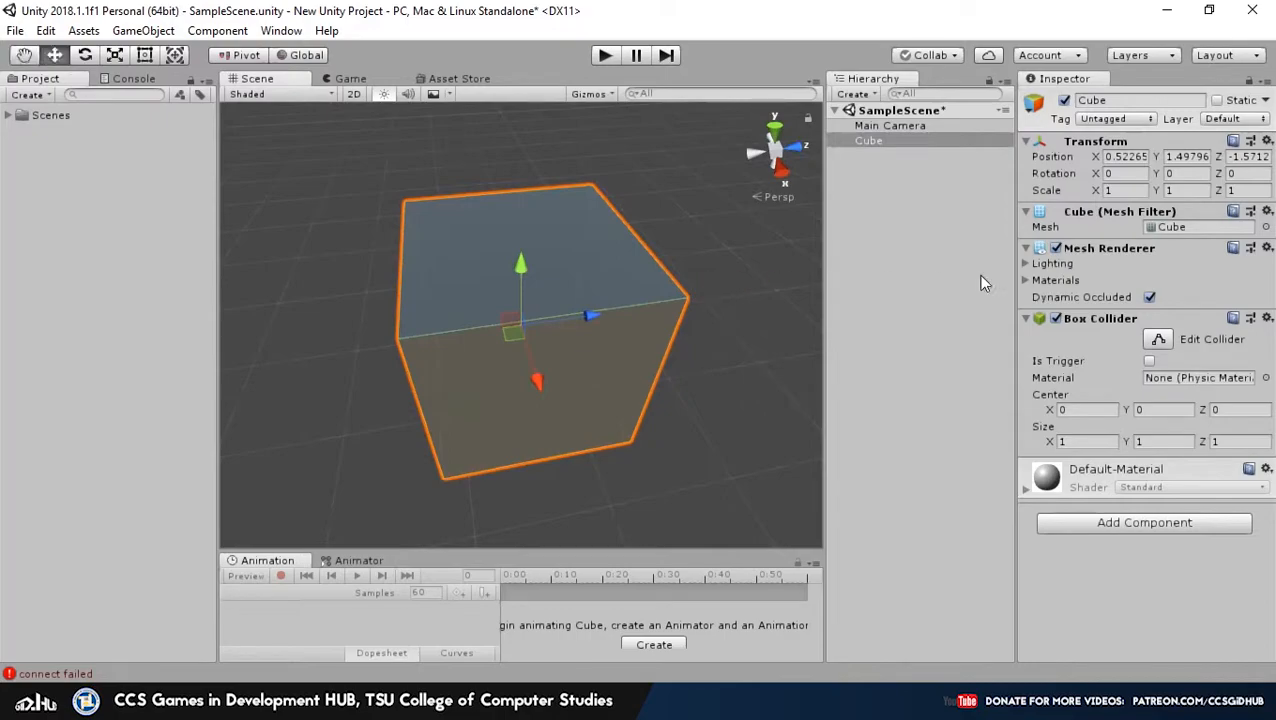
# Turn the cube's Mesh Renderer off and back on to compare how the cube displays in the scene
pyautogui.click(1056, 248)
pyautogui.click(1057, 249)
pyautogui.click(1057, 249)
pyautogui.keyDown('alt'); pyautogui.moveTo(748, 413); pyautogui.dragTo(347, 256); pyautogui.keyUp('alt')
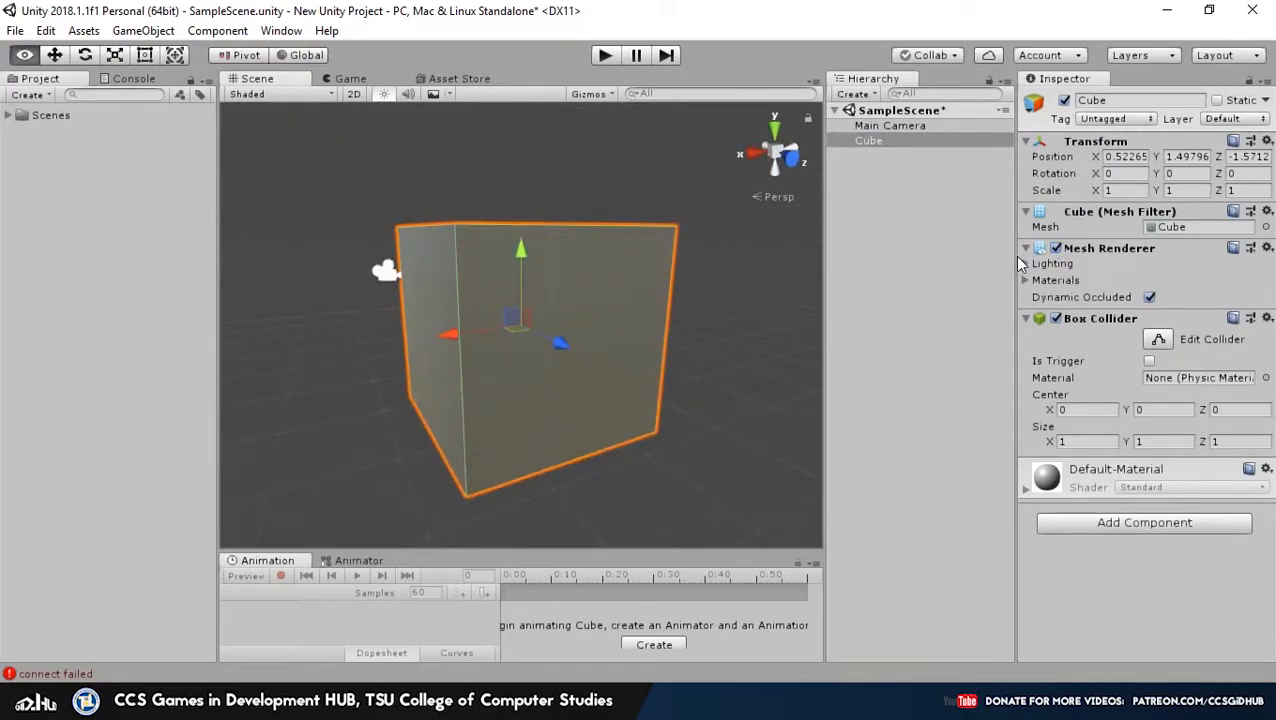
pyautogui.click(1057, 249)
pyautogui.keyDown('alt'); pyautogui.moveTo(730, 215); pyautogui.dragTo(740, 310); pyautogui.keyUp('alt')
pyautogui.click(1057, 249)
pyautogui.keyDown('alt'); pyautogui.moveTo(645, 200); pyautogui.dragTo(624, 263); pyautogui.keyUp('alt')
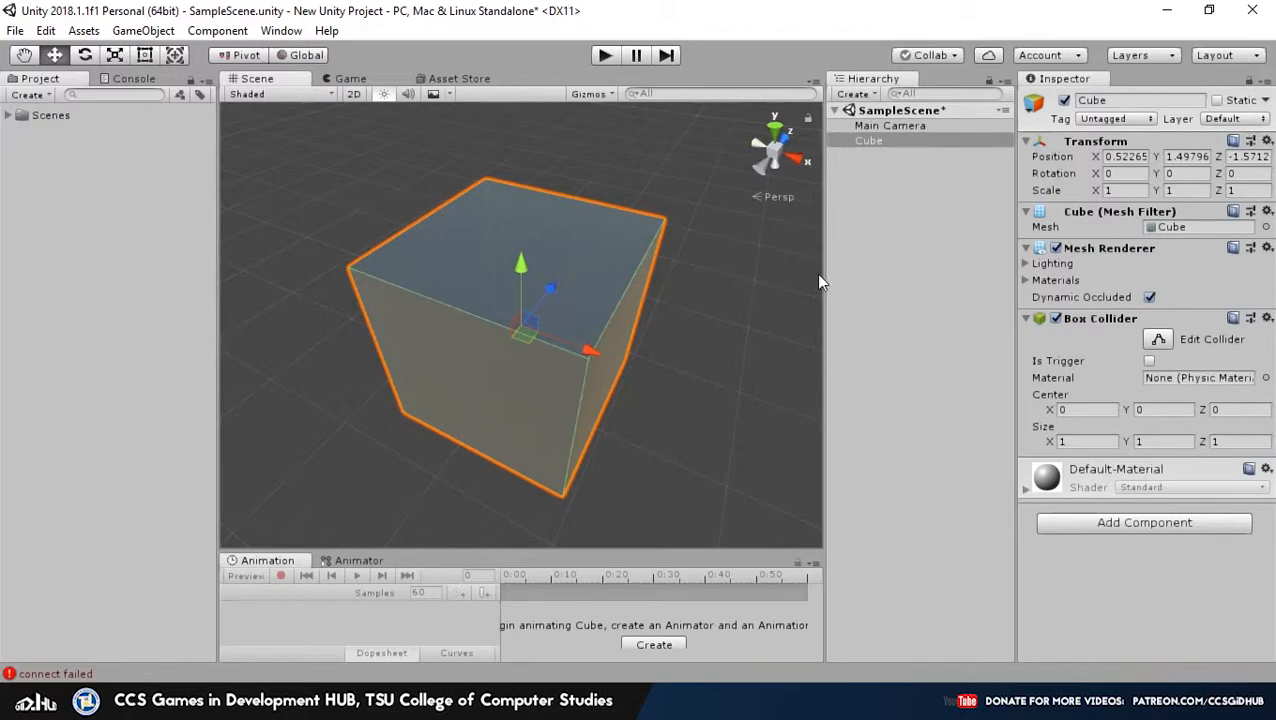
# Deselect the cube, examine the scene from several angles and distances, and compare it with the Game view
pyautogui.click(918, 276)
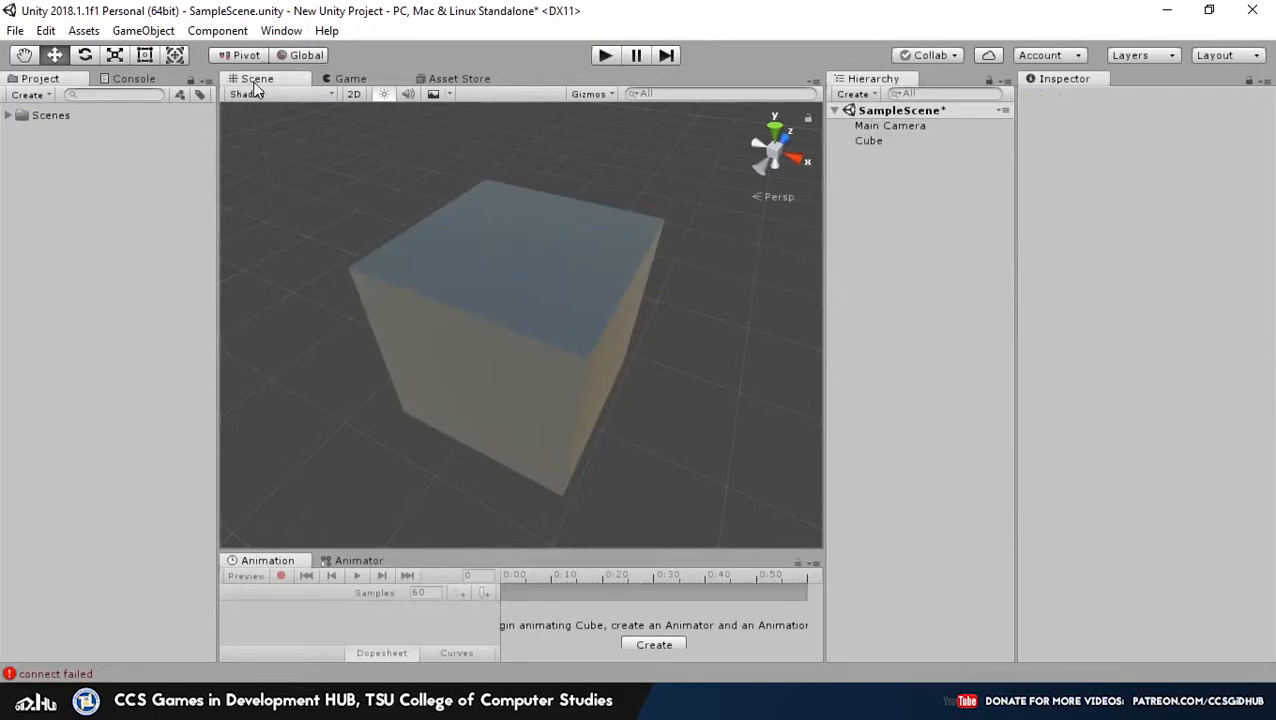
pyautogui.scroll(-5, 510, 213)
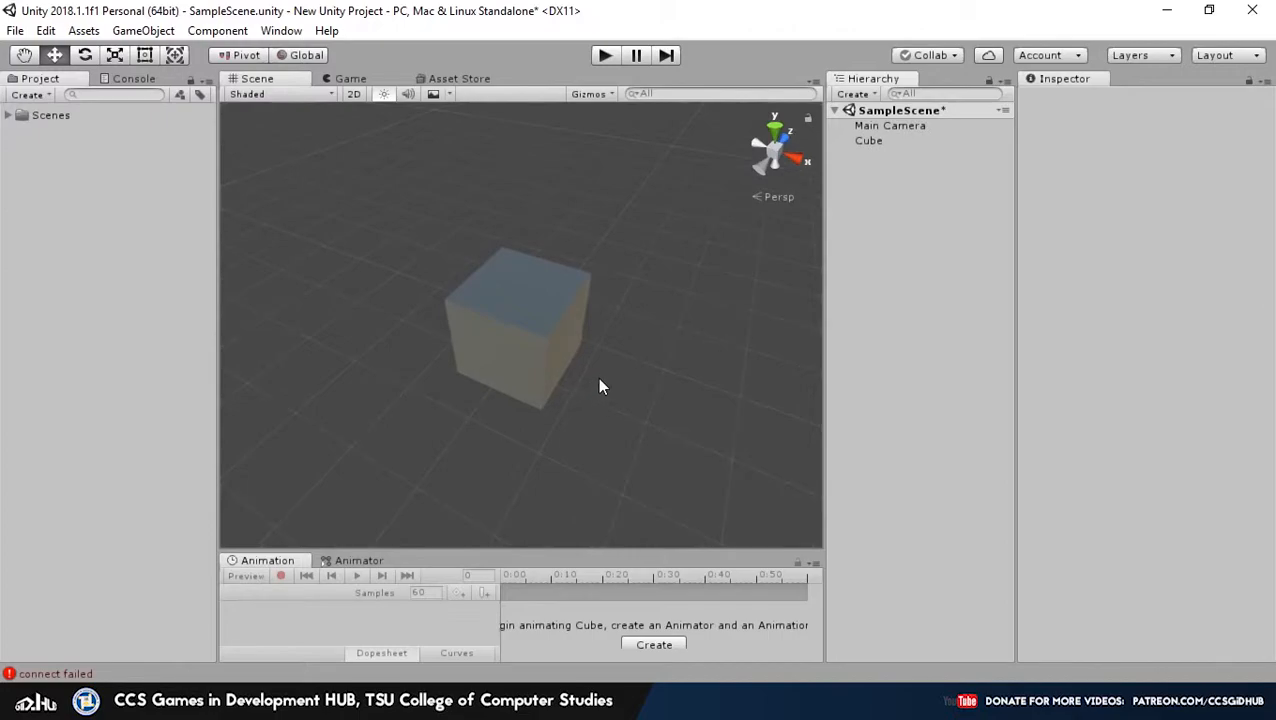
pyautogui.keyDown('alt'); pyautogui.moveTo(706, 415); pyautogui.dragTo(521, 333); pyautogui.keyUp('alt')
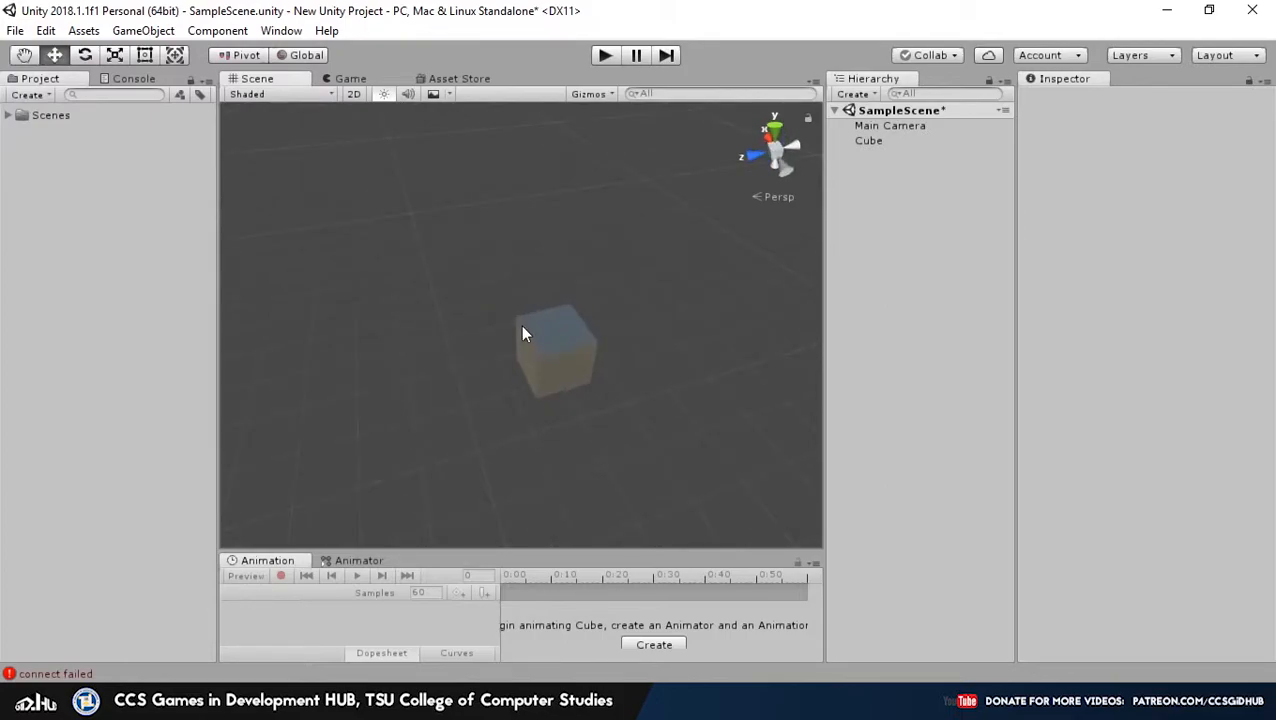
pyautogui.click(539, 343)
pyautogui.moveTo(539, 355); pyautogui.dragTo(584, 385)
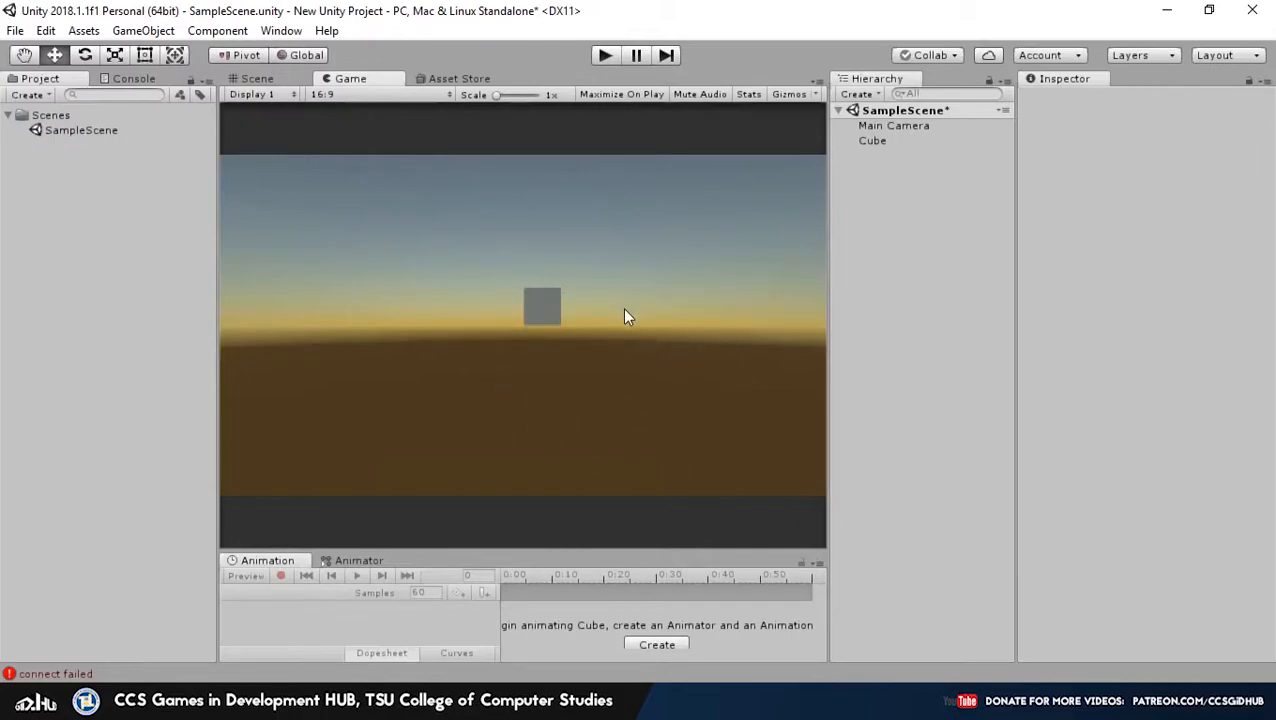
pyautogui.click(257, 79)
pyautogui.scroll(3, 614, 300)
pyautogui.click(350, 79)
# Preview the Game view in the 4:3 and 5:4 aspect ratios, then set it back to 16:9
pyautogui.click(386, 98)
pyautogui.click(362, 142)
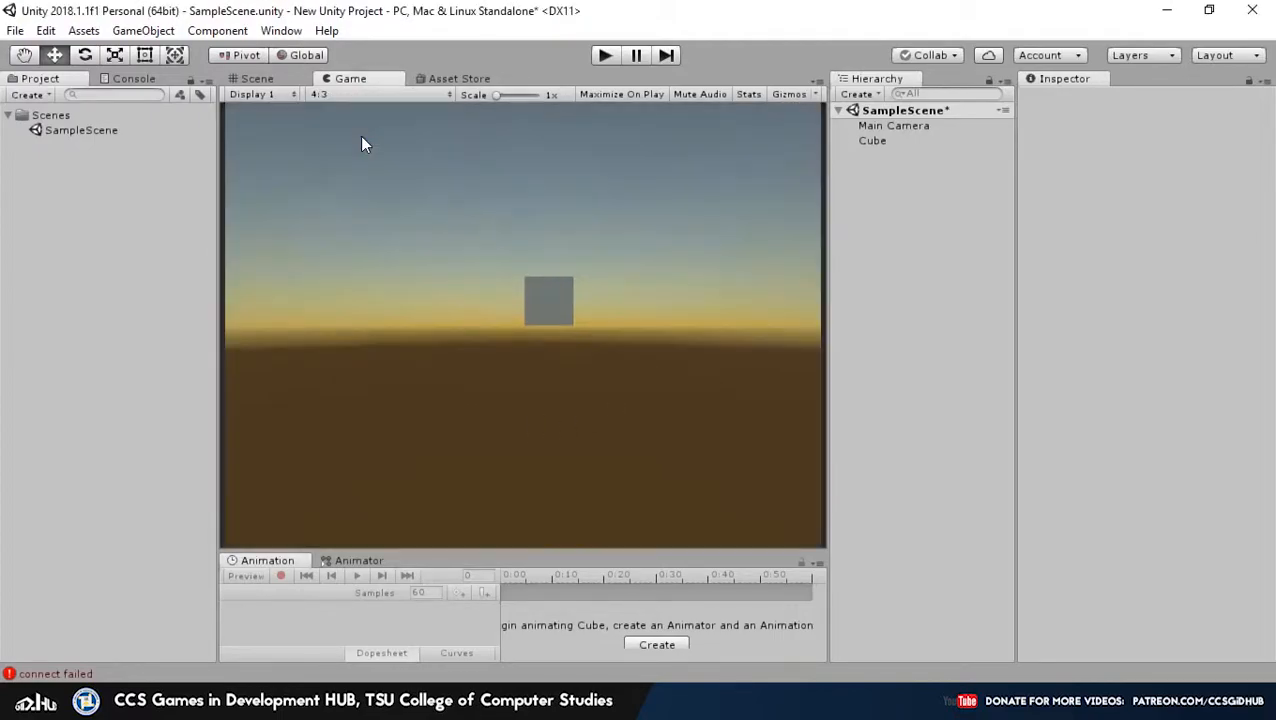
pyautogui.click(348, 96)
pyautogui.click(351, 126)
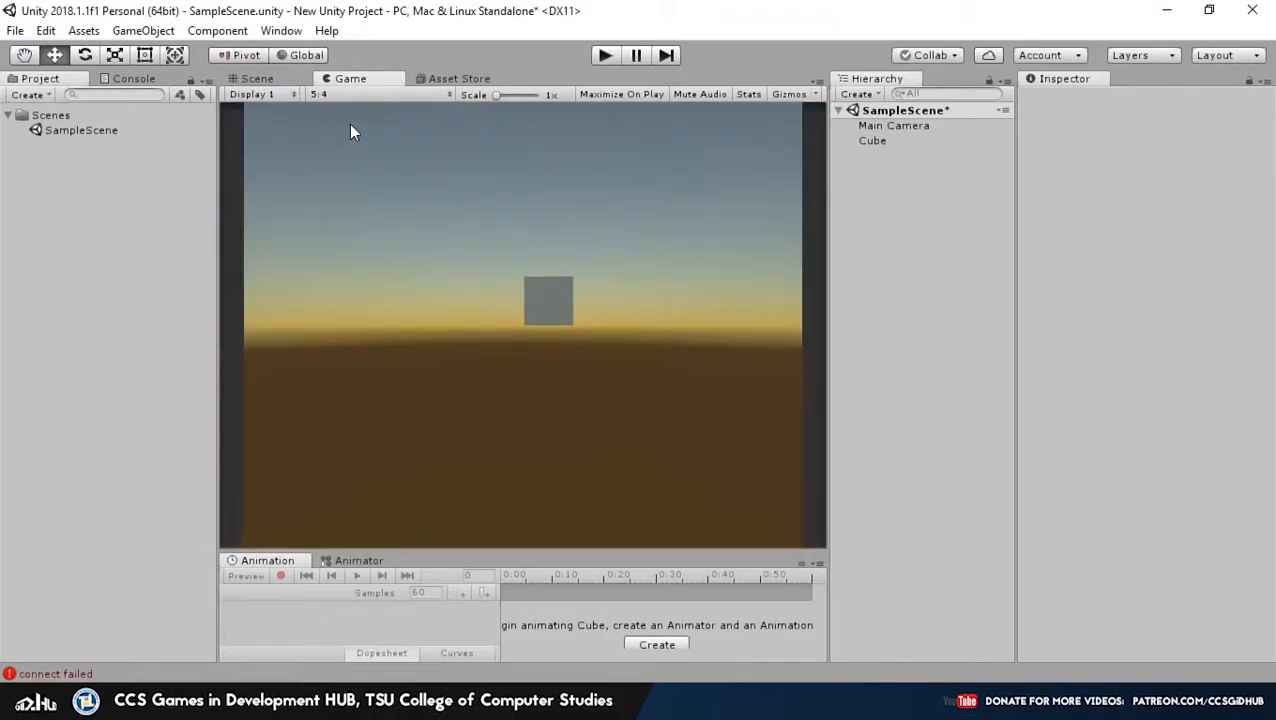
pyautogui.click(332, 96)
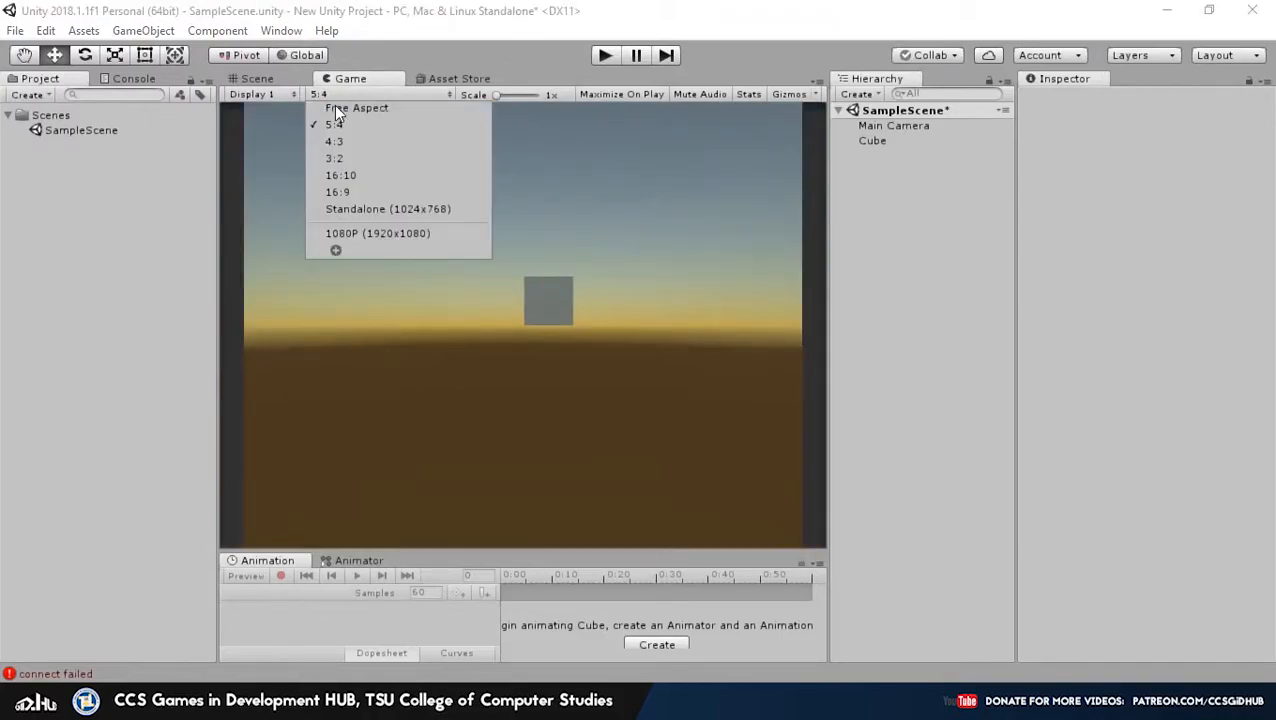
pyautogui.click(356, 192)
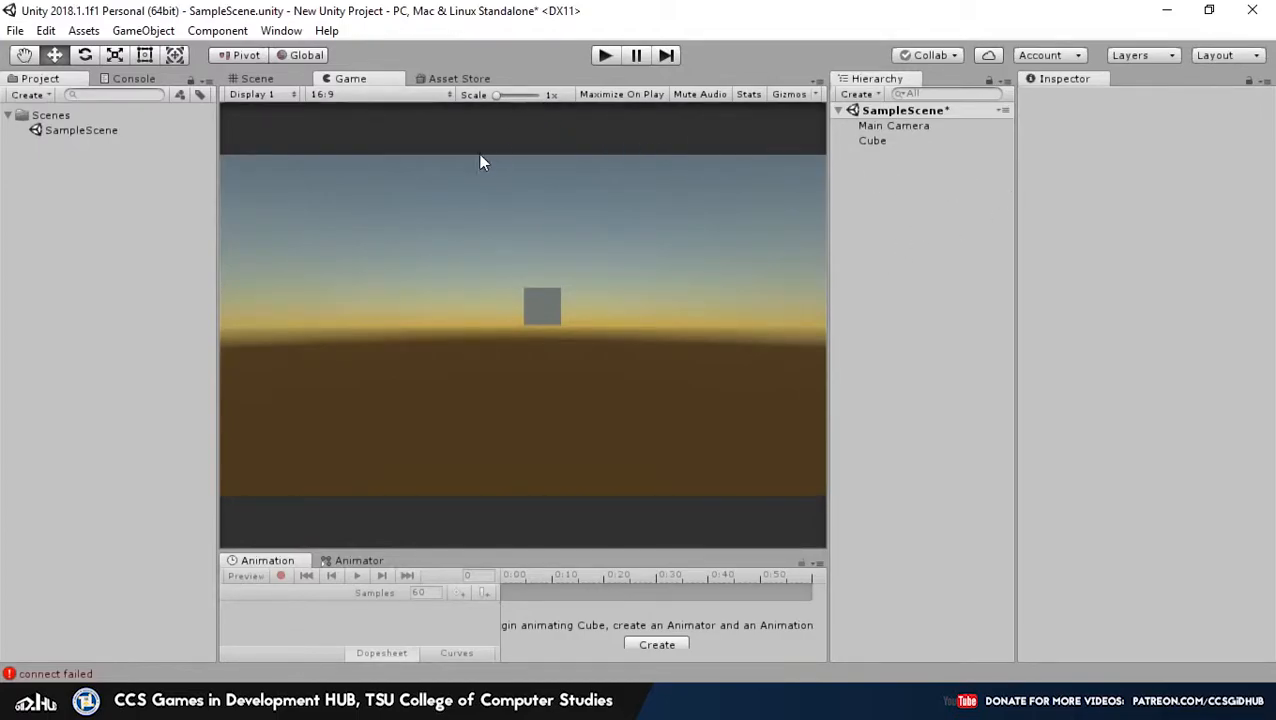
# Browse the featured and recommended packages in the Asset Store, collapsing the newsletter prompt
pyautogui.click(432, 82)
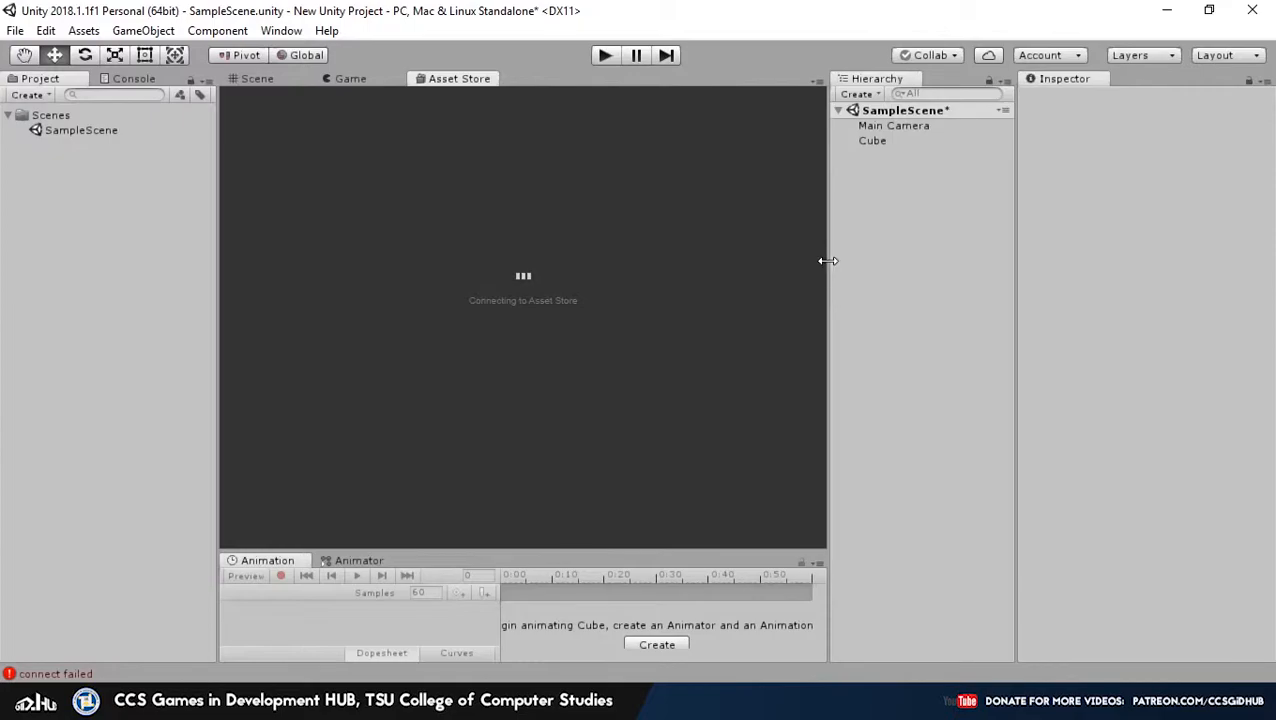
pyautogui.scroll(-10, 478, 275)
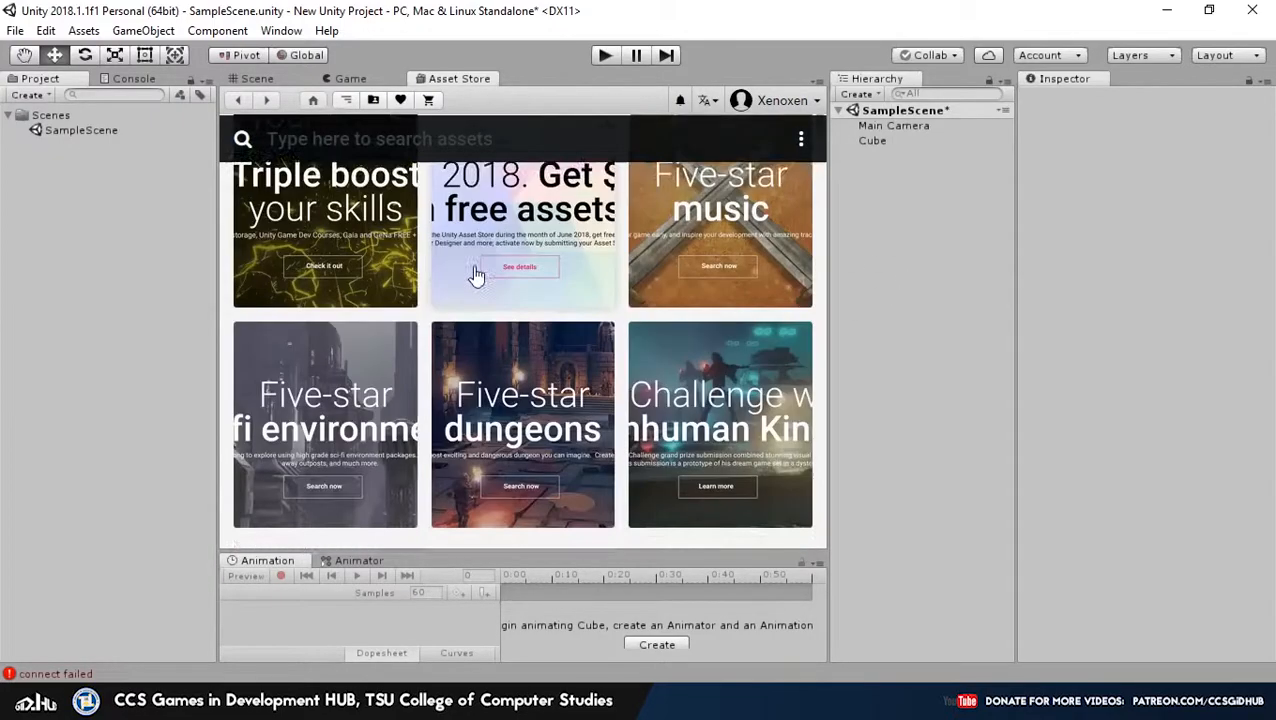
pyautogui.scroll(-5, 478, 275)
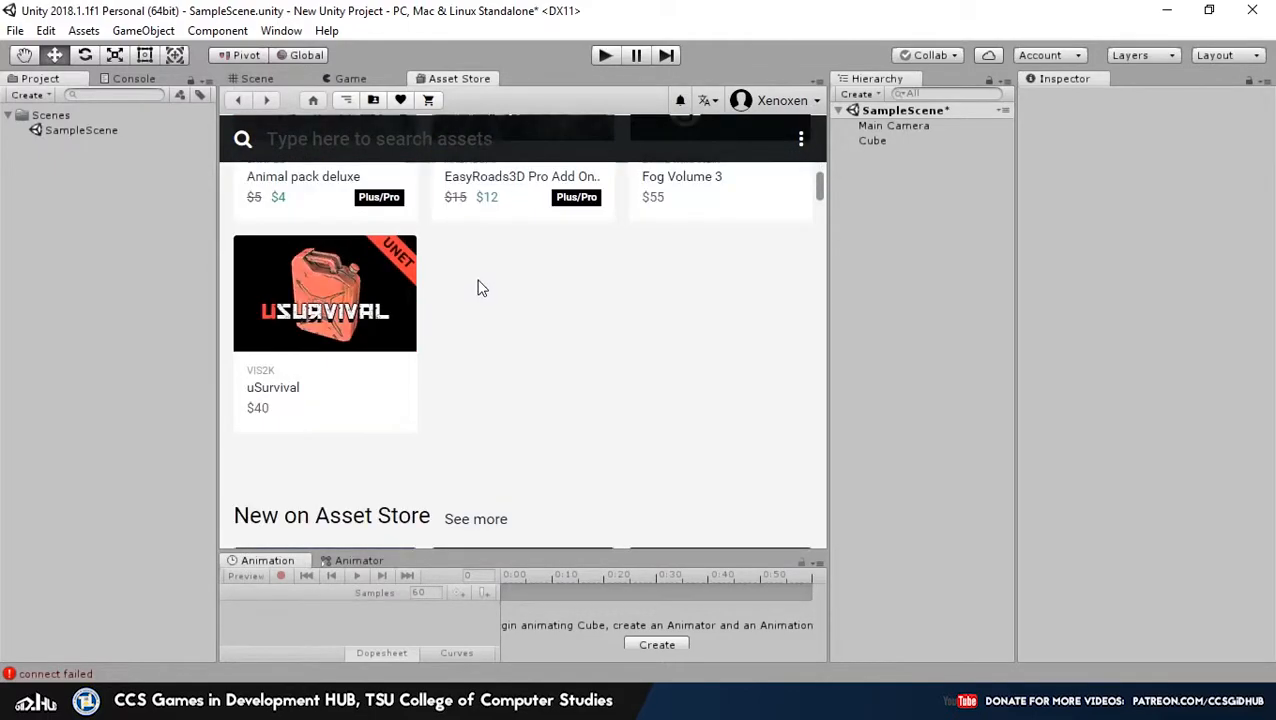
pyautogui.scroll(2, 476, 285)
pyautogui.scroll(3, 480, 305)
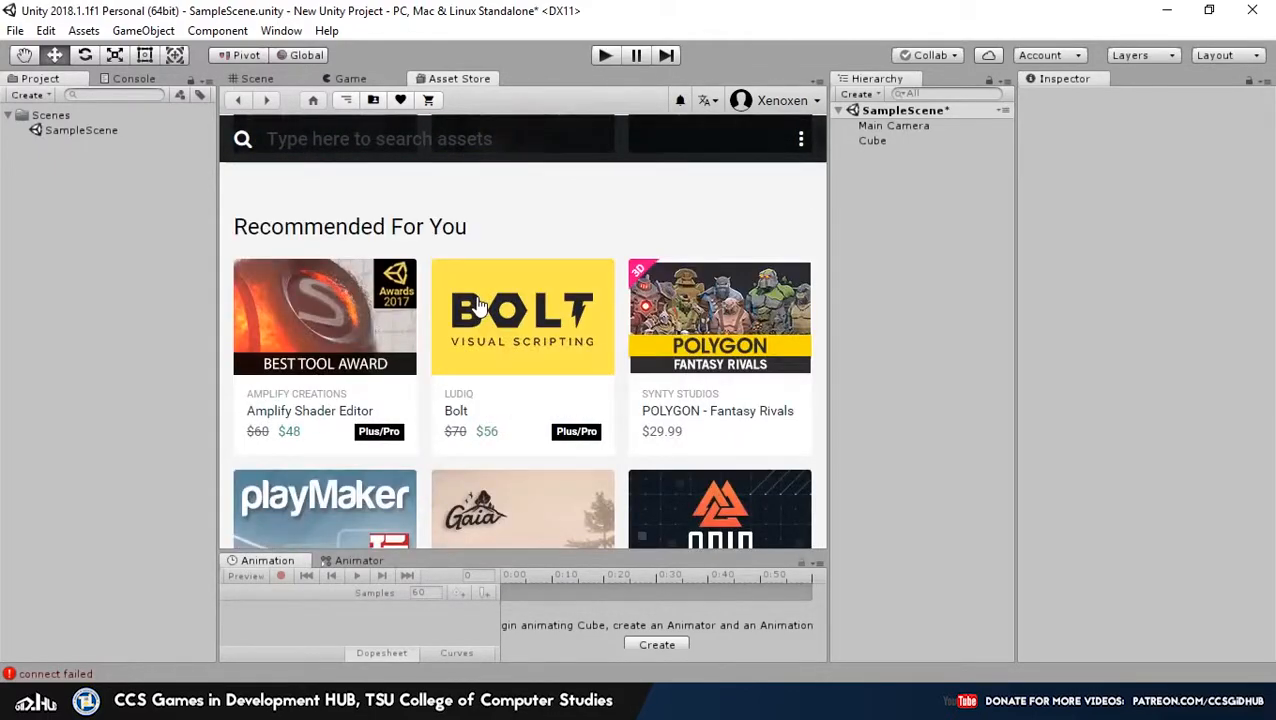
pyautogui.scroll(5, 475, 330)
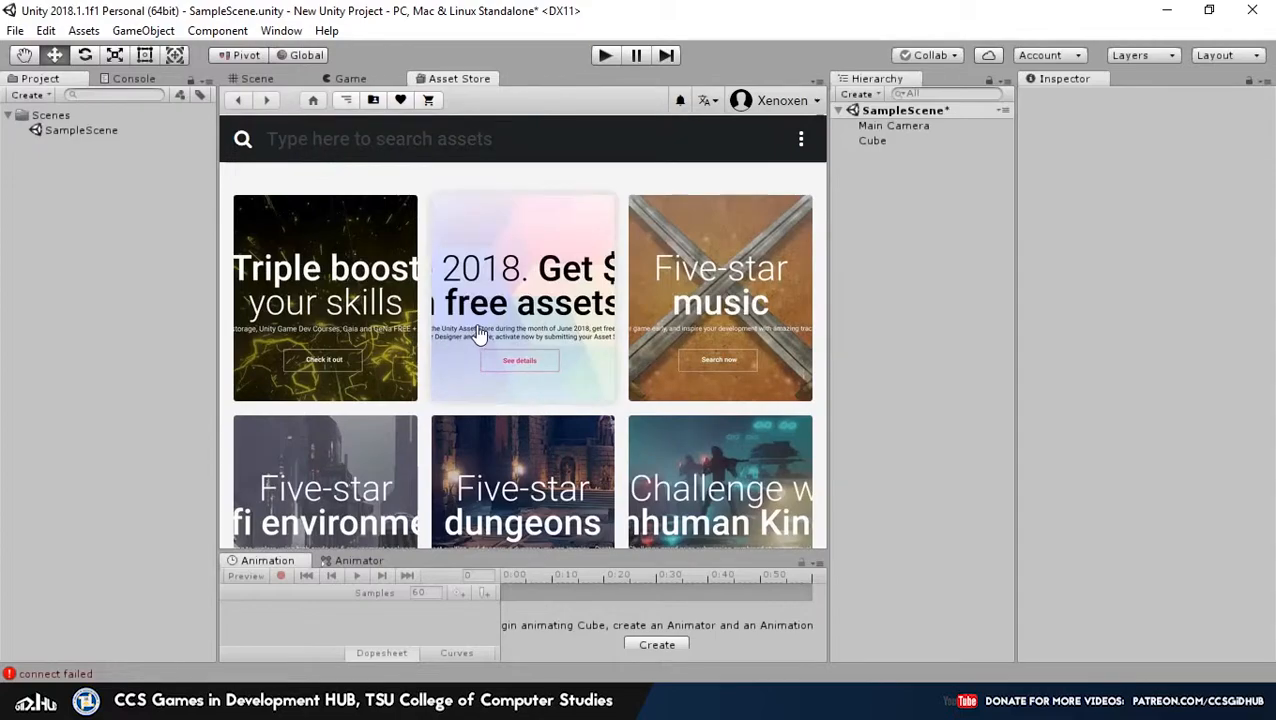
pyautogui.scroll(-1, 314, 372)
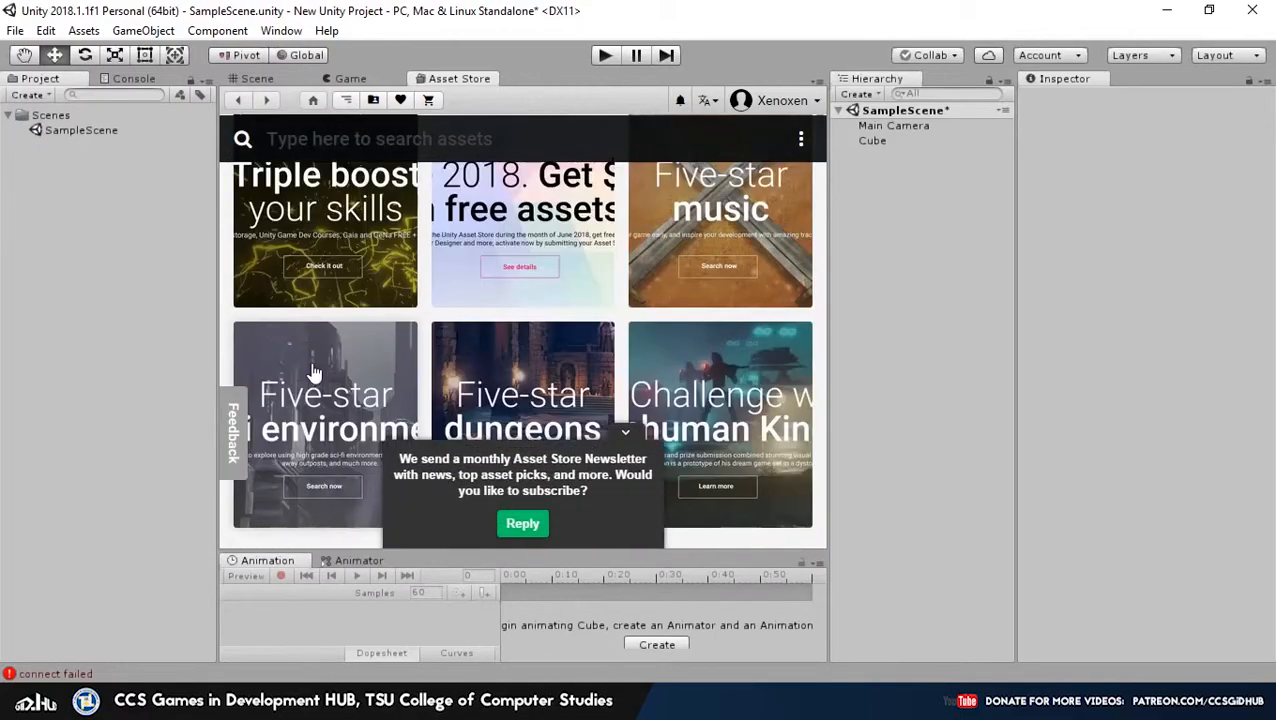
pyautogui.scroll(-3, 317, 330)
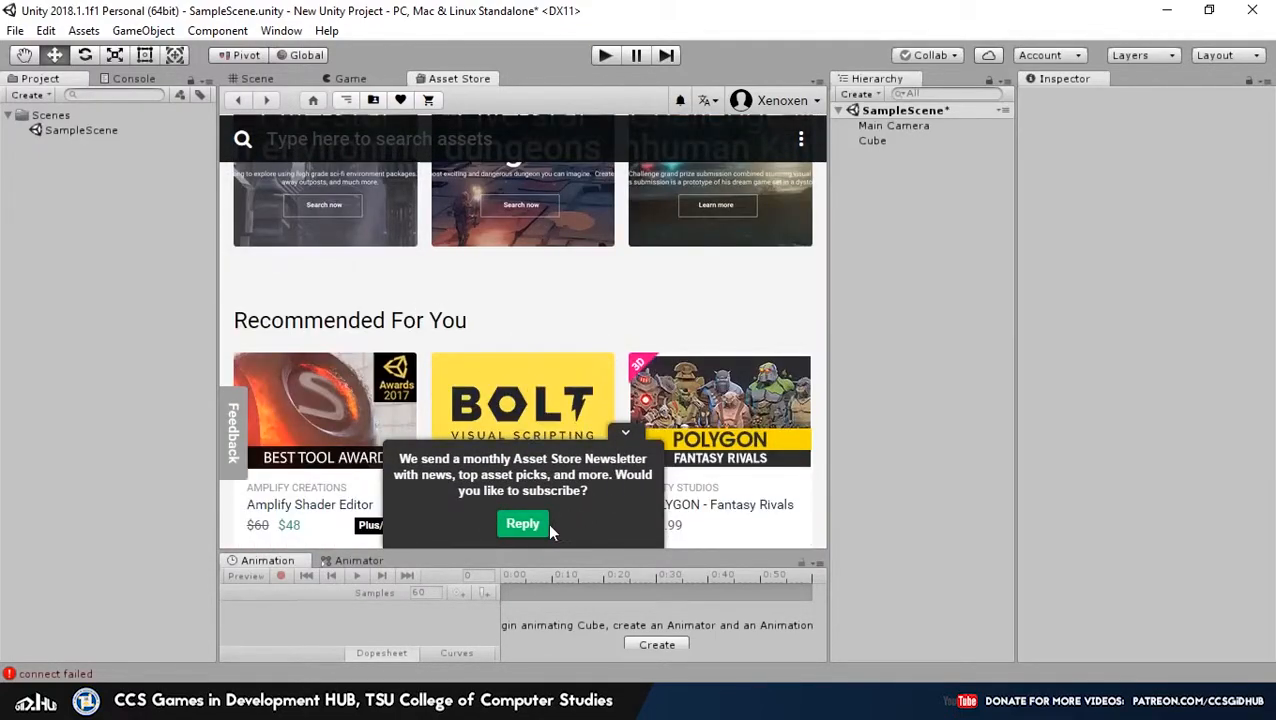
pyautogui.click(625, 433)
pyautogui.scroll(-4, 627, 433)
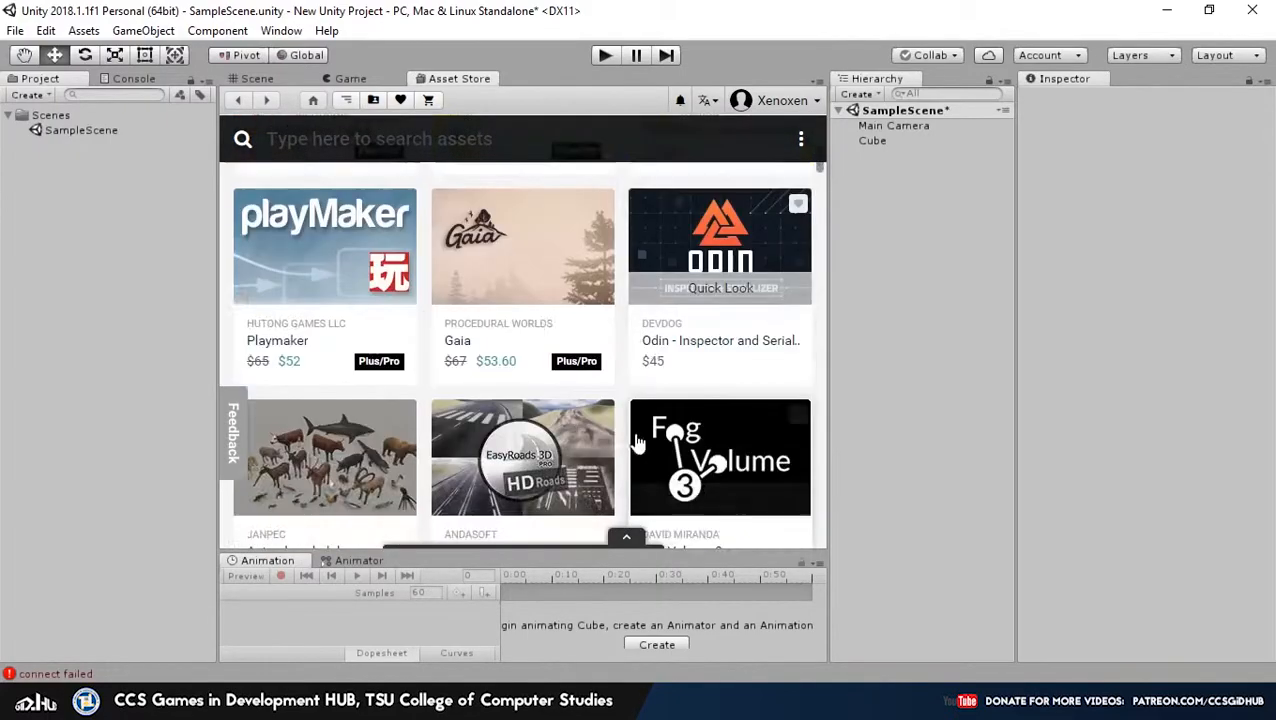
# View the Asset Store's additional browsing options and asset search field, and look through more recommended assets
pyautogui.click(795, 144)
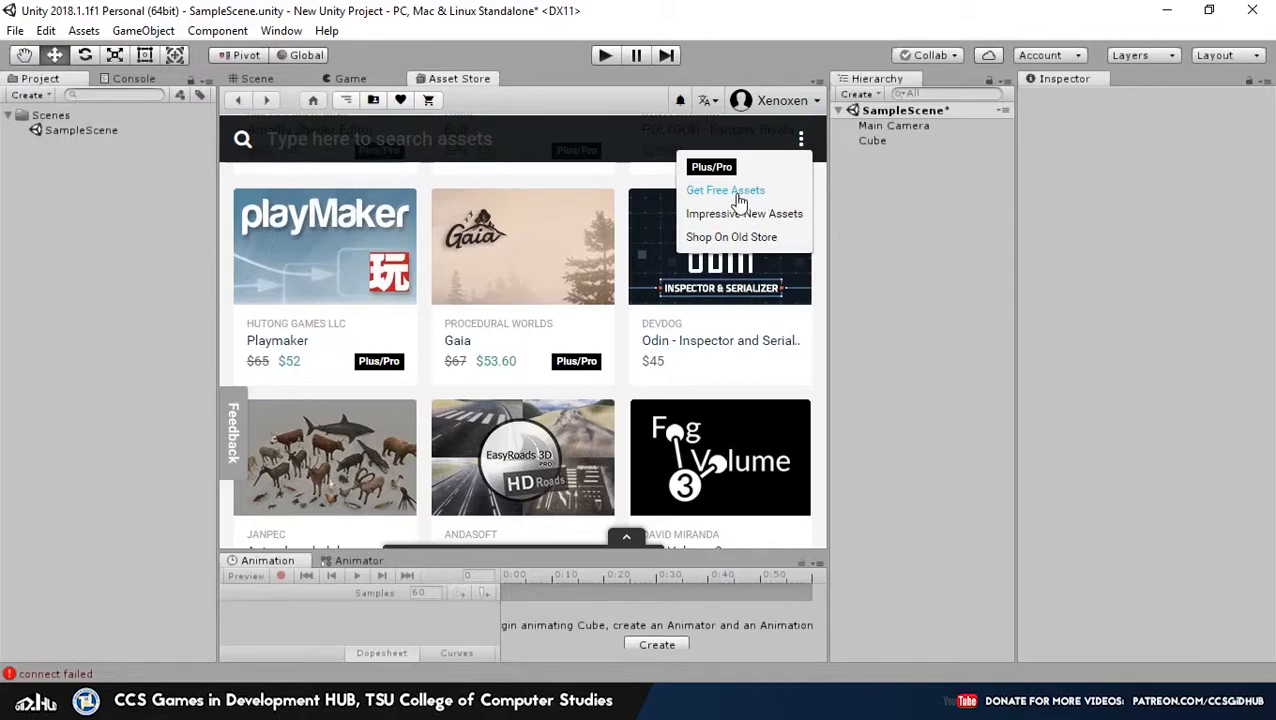
pyautogui.click(425, 140)
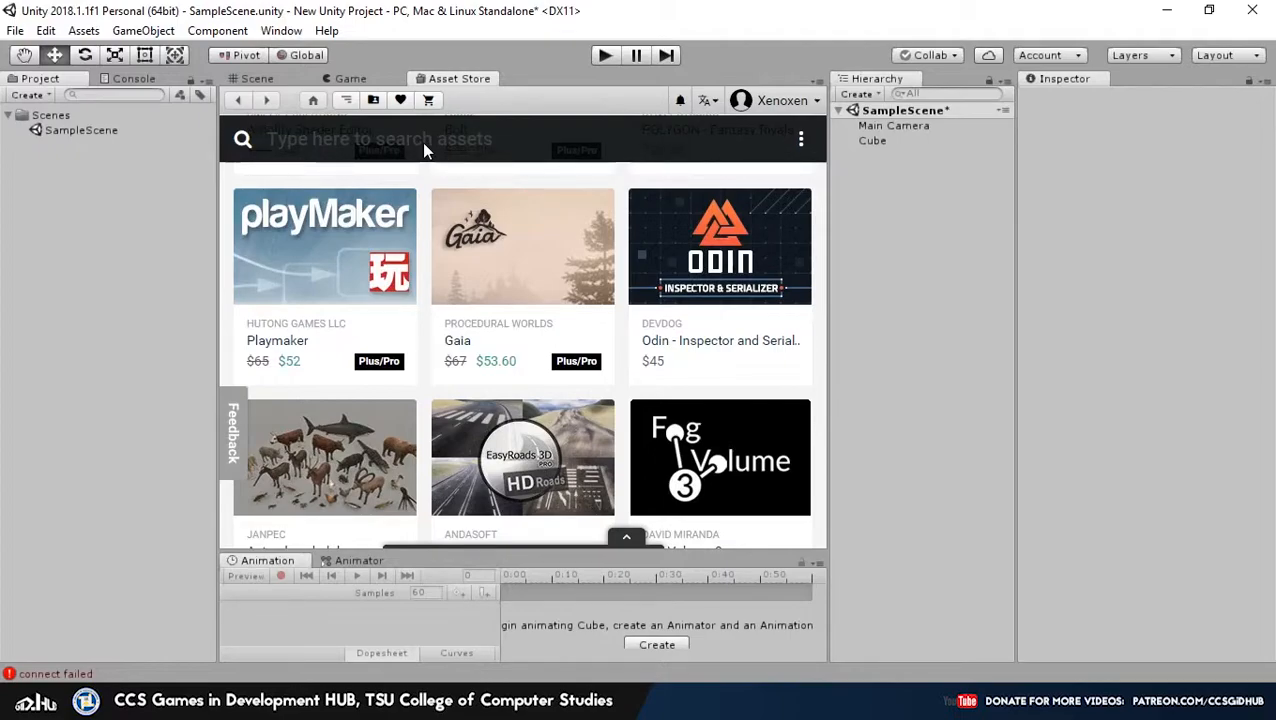
pyautogui.scroll(-2, 502, 198)
pyautogui.scroll(-2, 502, 198)
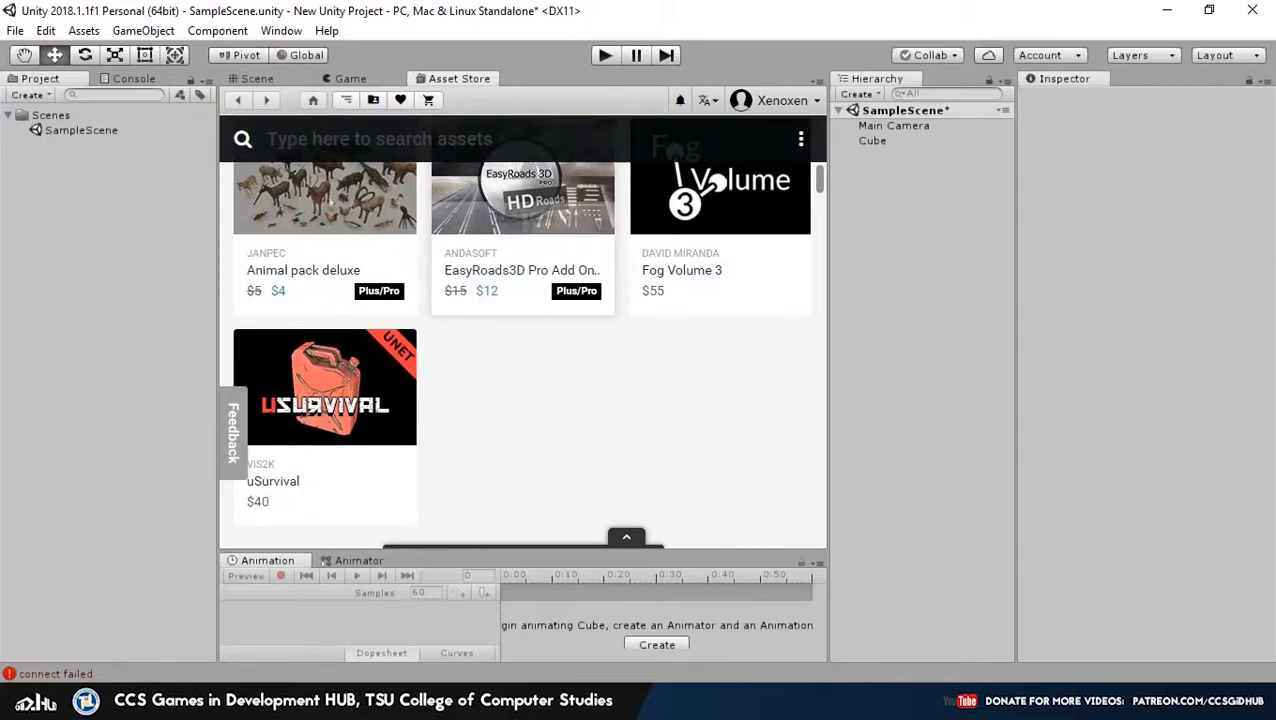
# Widen the Console window slightly beside the Scene view and clear its logged error messages
pyautogui.click(271, 77)
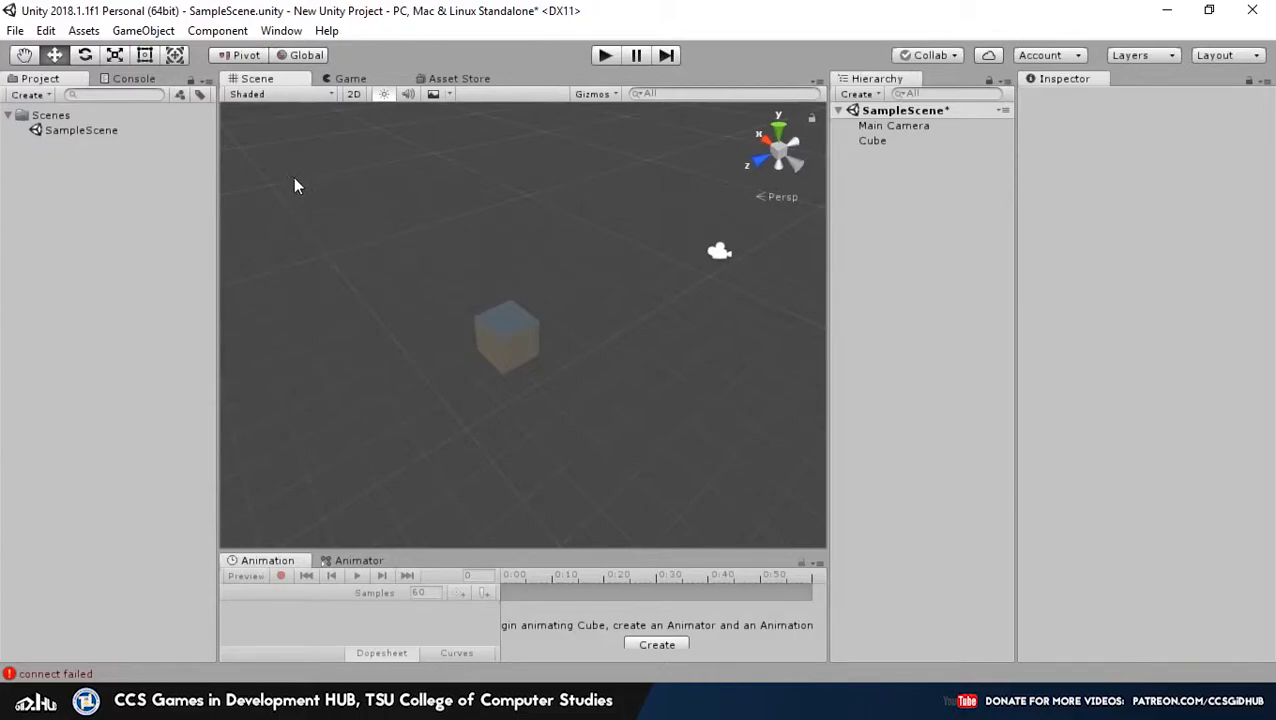
pyautogui.click(123, 79)
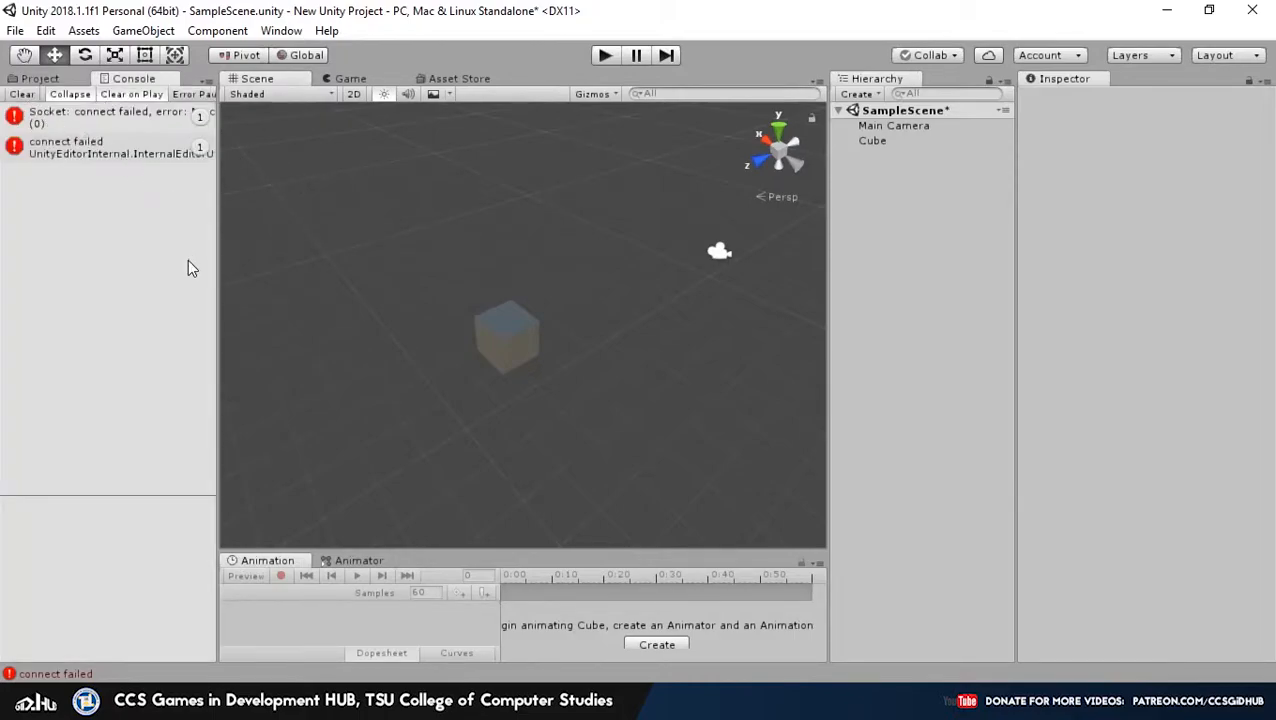
pyautogui.moveTo(215, 263); pyautogui.dragTo(252, 263)
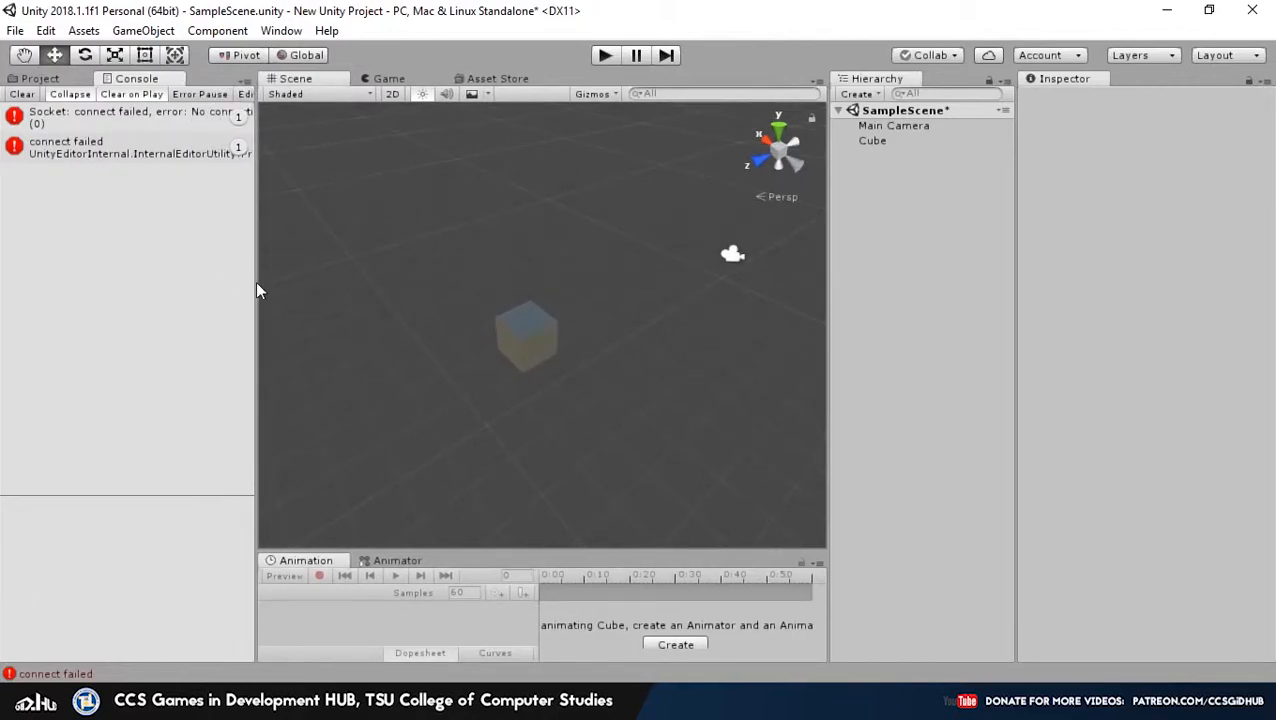
pyautogui.moveTo(256, 290); pyautogui.dragTo(197, 303)
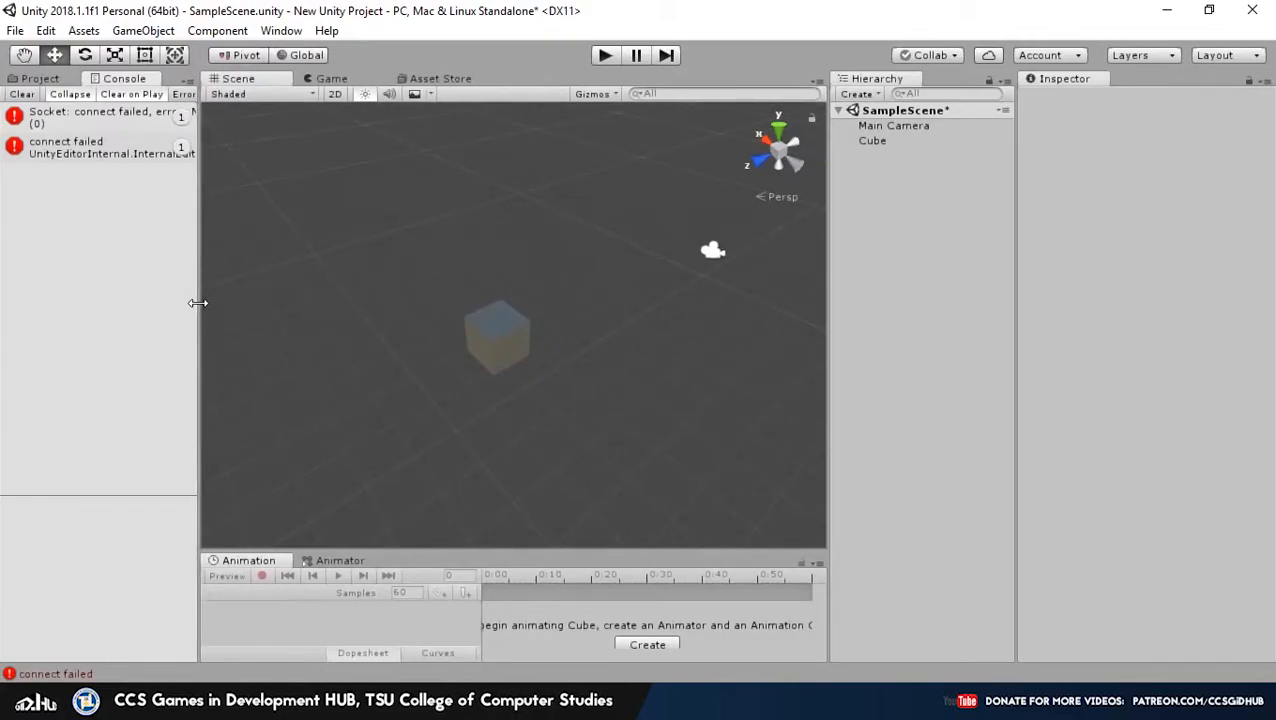
pyautogui.moveTo(195, 300); pyautogui.dragTo(224, 291)
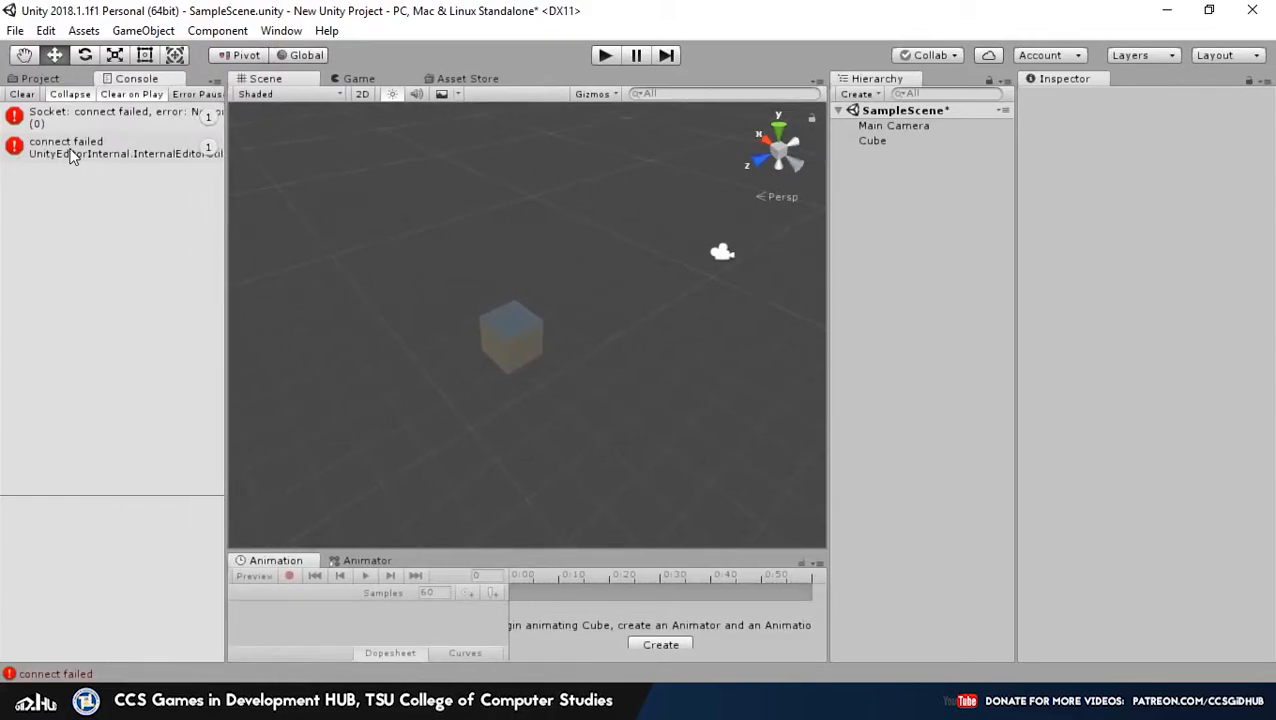
pyautogui.click(22, 94)
# Move the cube freely across the scene to about X 3.37 and Z -1.55
pyautogui.scroll(-1, 398, 364)
pyautogui.scroll(-3, 401, 400)
pyautogui.scroll(4, 403, 437)
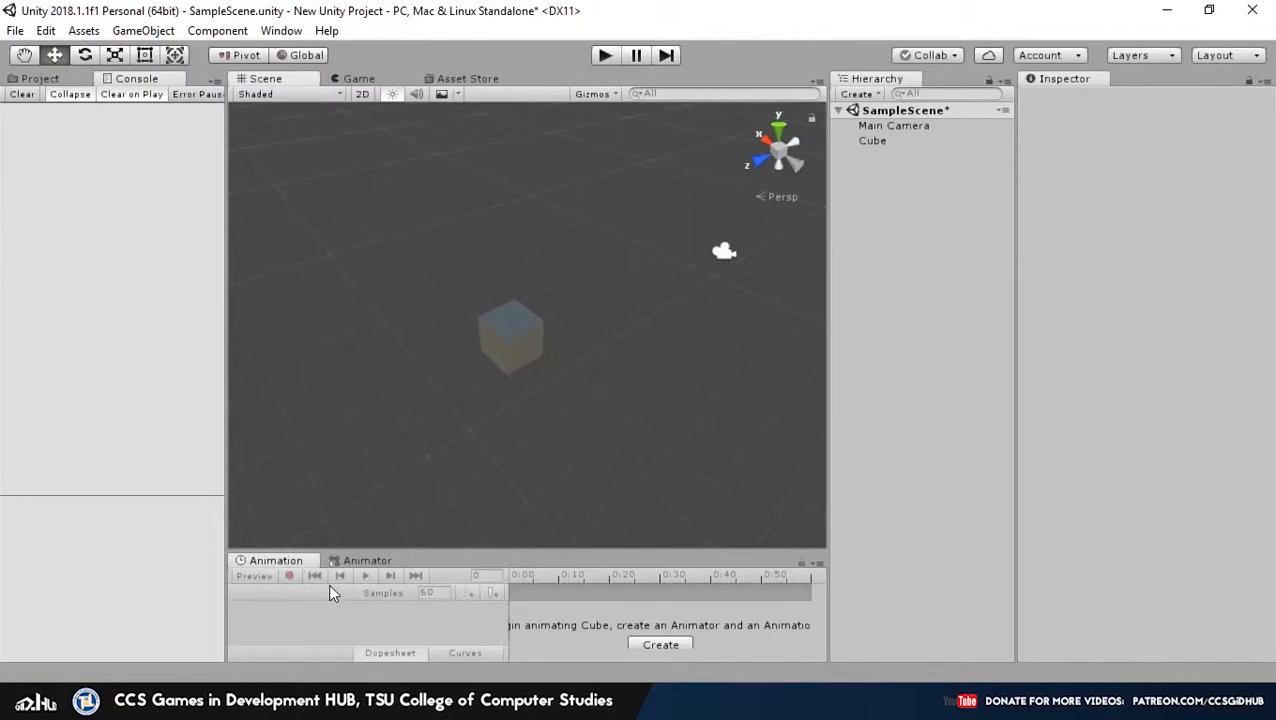
pyautogui.scroll(3, 440, 381)
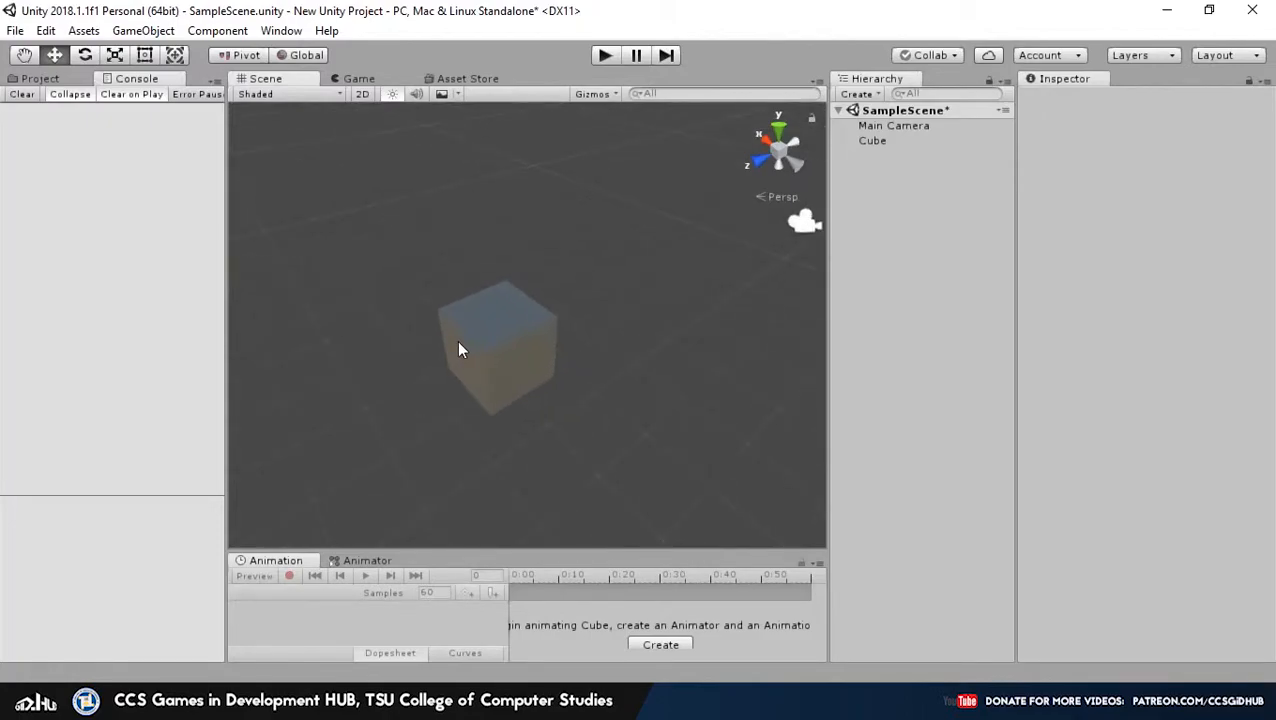
pyautogui.click(512, 345)
pyautogui.moveTo(435, 379); pyautogui.dragTo(506, 329)
pyautogui.scroll(-5, 506, 336)
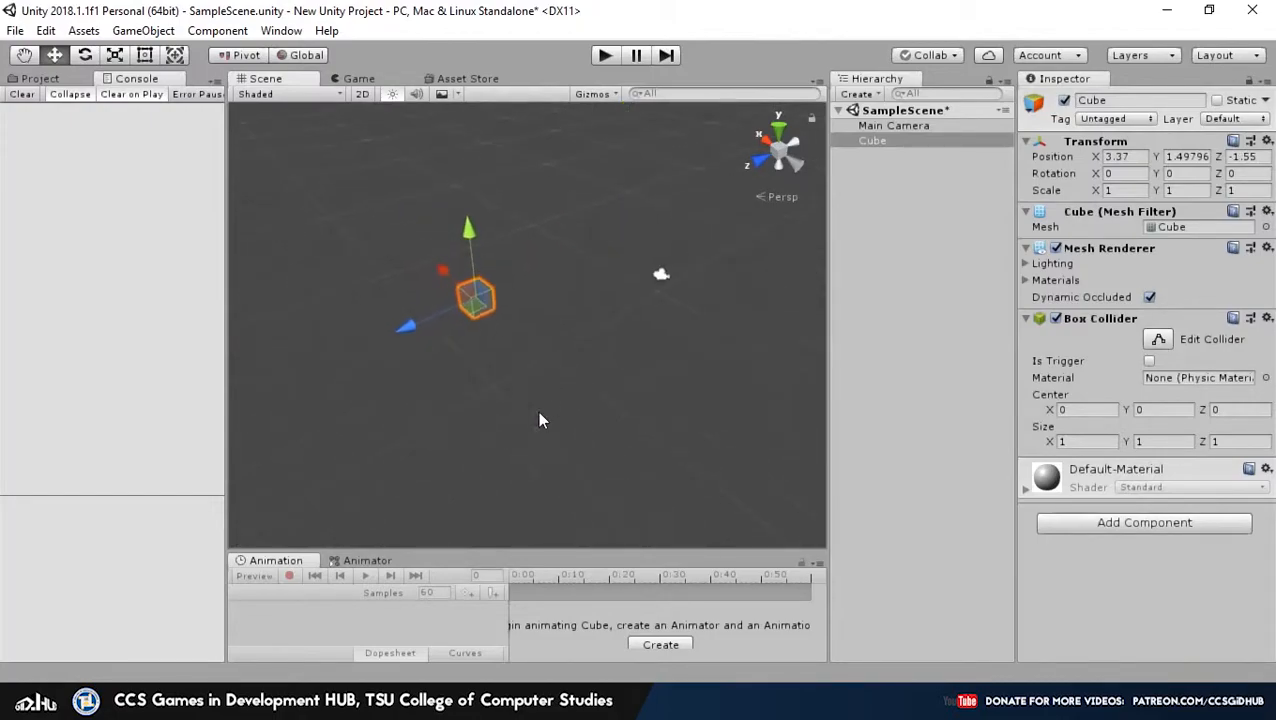
# Deselect the cube and show the Animator window in place of the Animation window
pyautogui.click(385, 528)
pyautogui.click(367, 560)
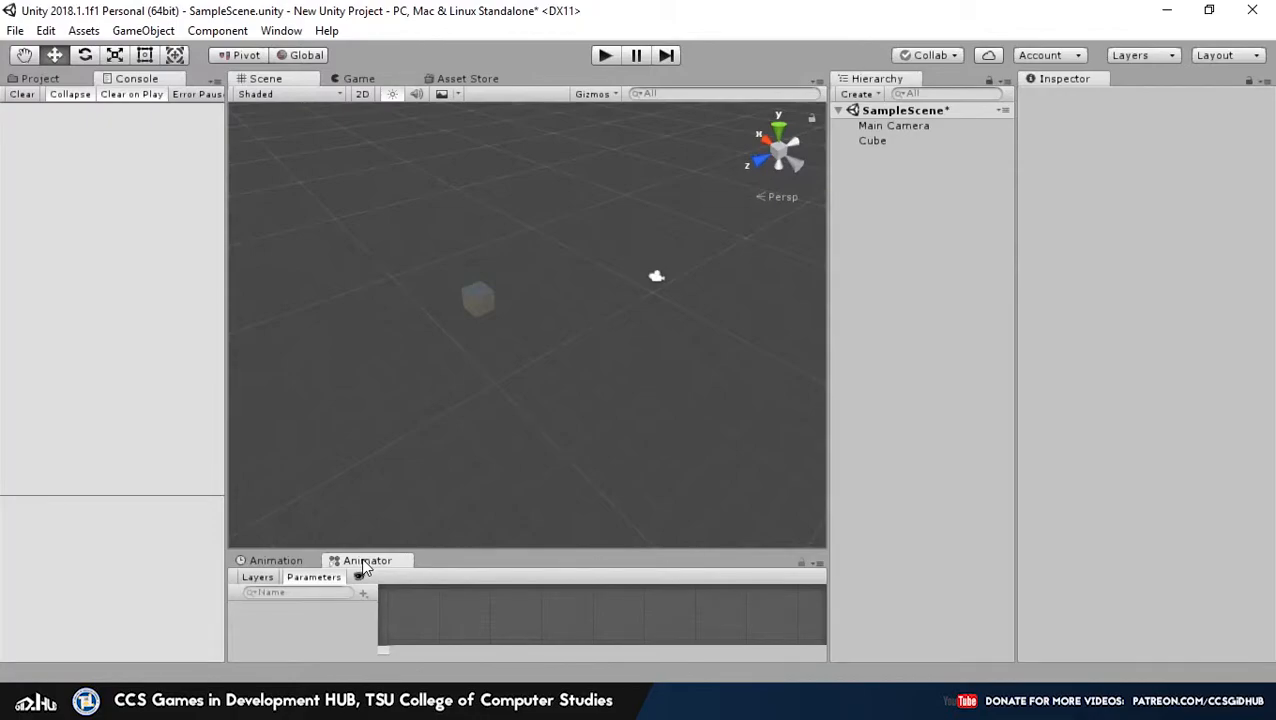
# Show the Animation window again and apply the Default window layout to the editor
pyautogui.click(275, 560)
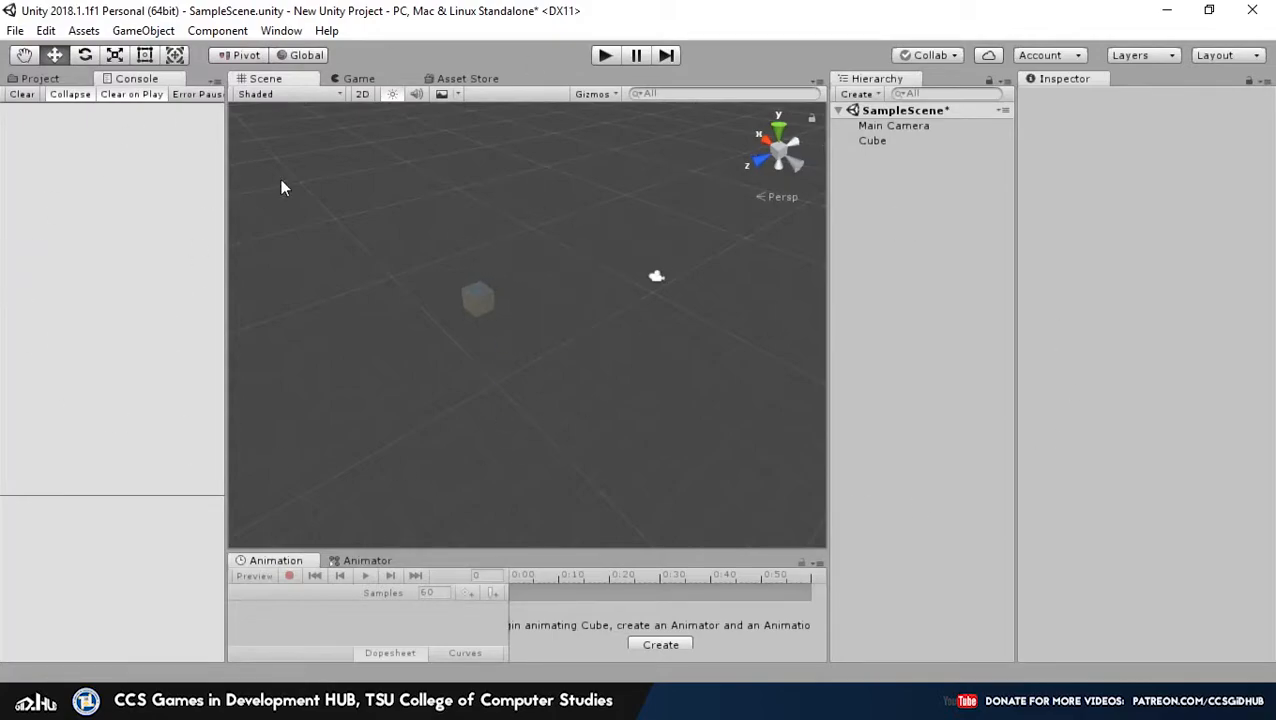
pyautogui.click(1205, 56)
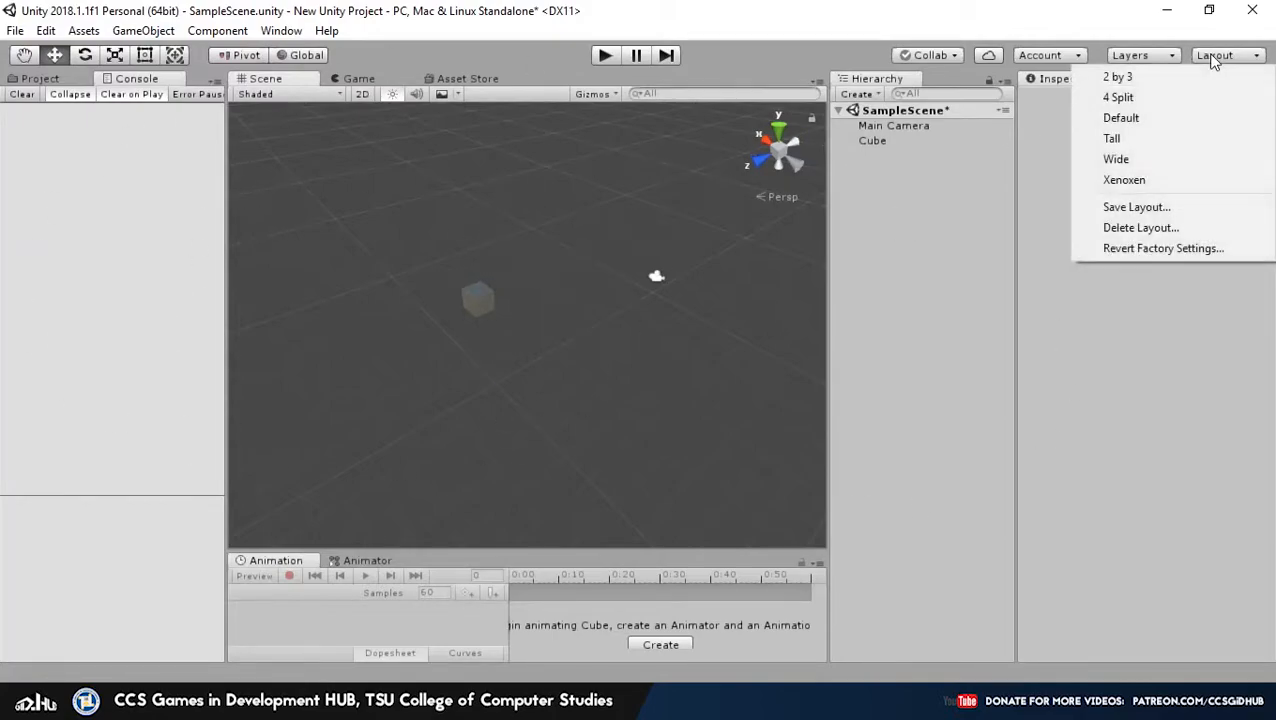
pyautogui.click(1190, 117)
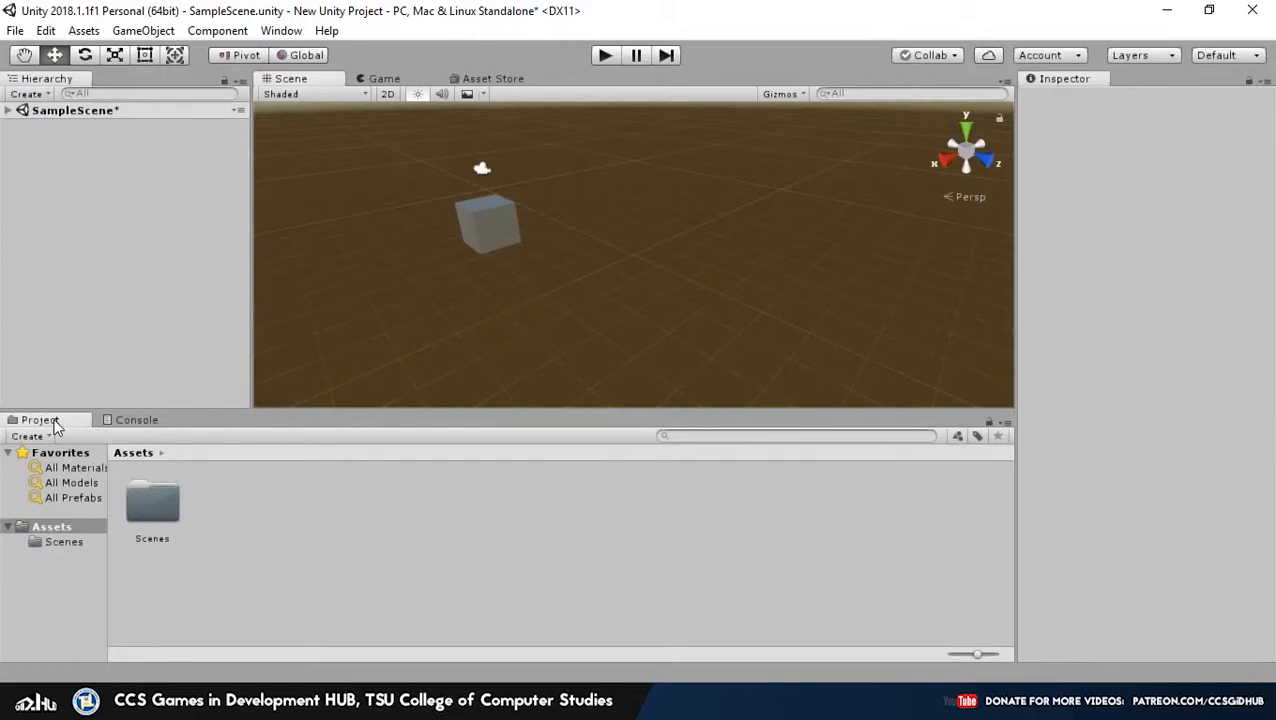
# Dock the Project window above the Hierarchy and group the Console with it as a neighbouring tab
pyautogui.moveTo(59, 425); pyautogui.dragTo(495, 155)
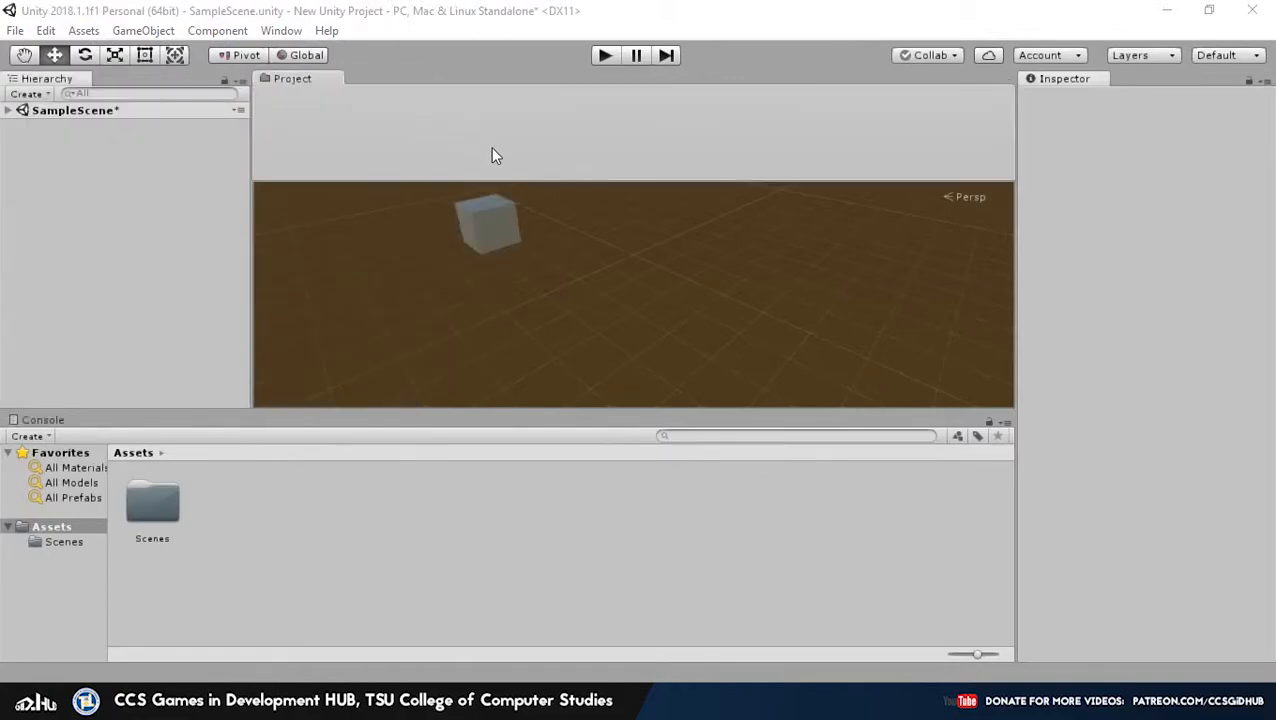
pyautogui.moveTo(705, 185); pyautogui.dragTo(61, 108)
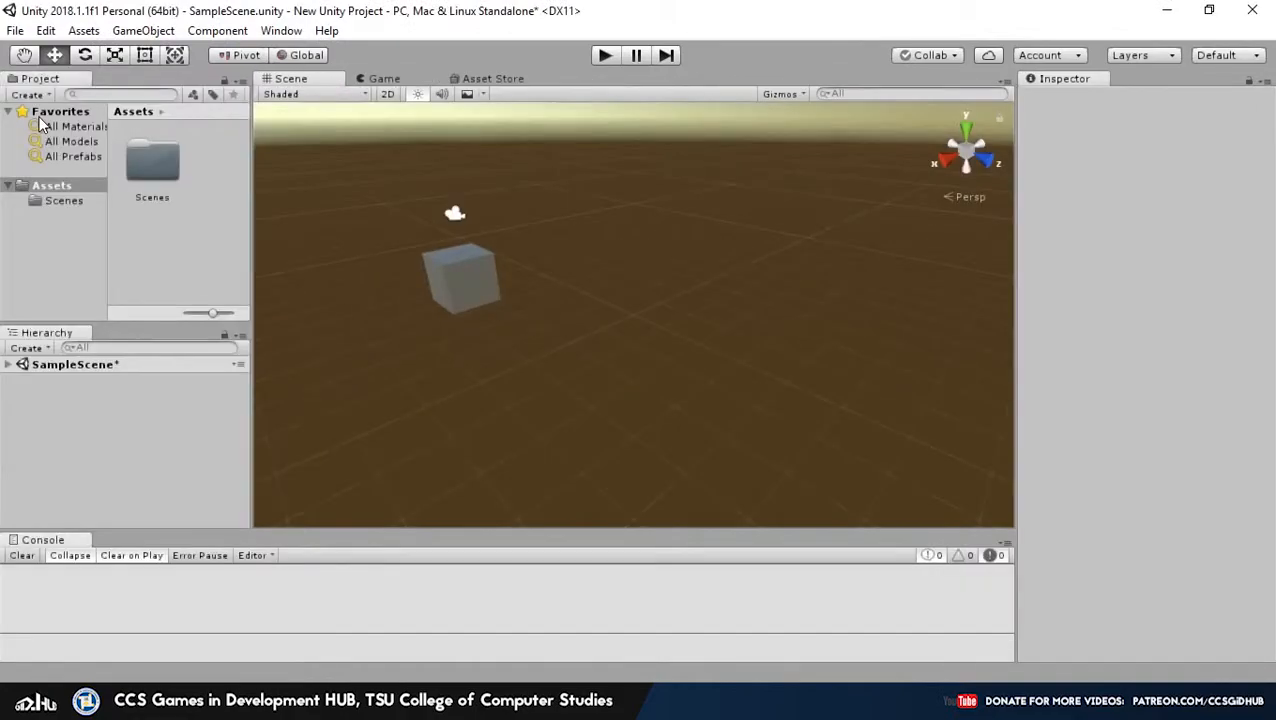
pyautogui.moveTo(60, 541); pyautogui.dragTo(114, 91)
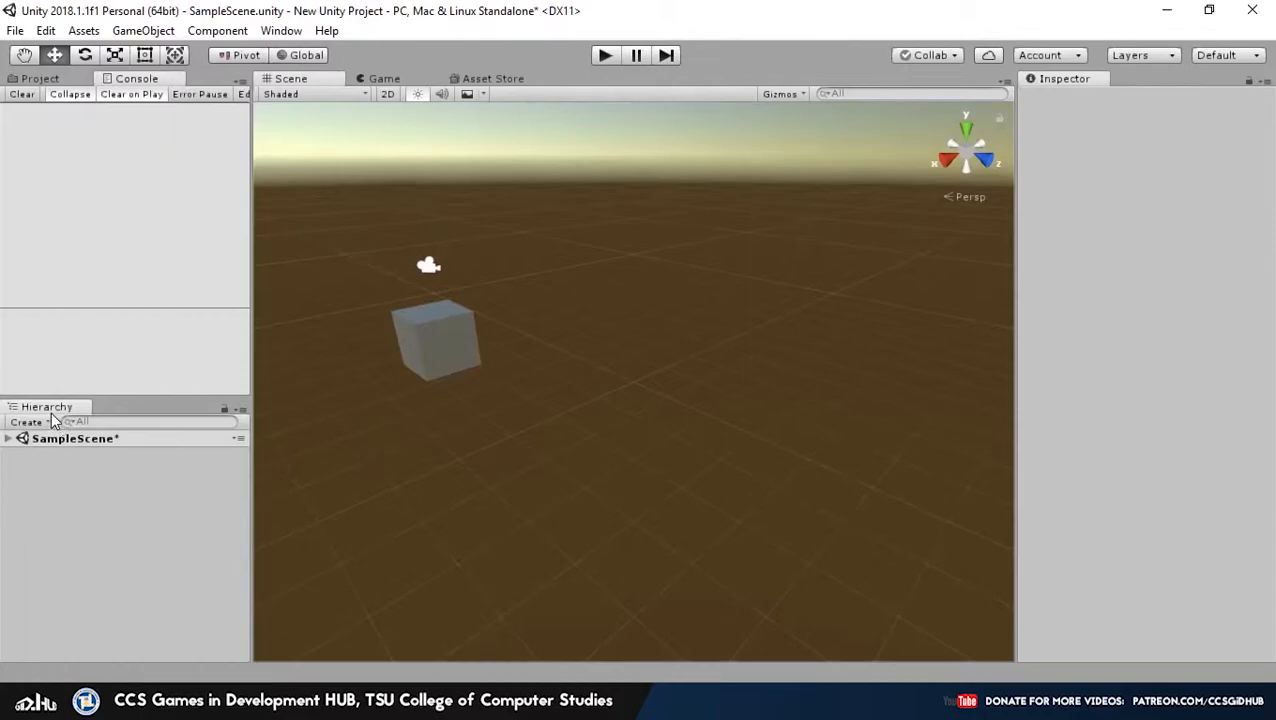
# Dock the Hierarchy window between the Scene view and the Inspector, and expand SampleScene to list its objects
pyautogui.moveTo(29, 411); pyautogui.dragTo(956, 160)
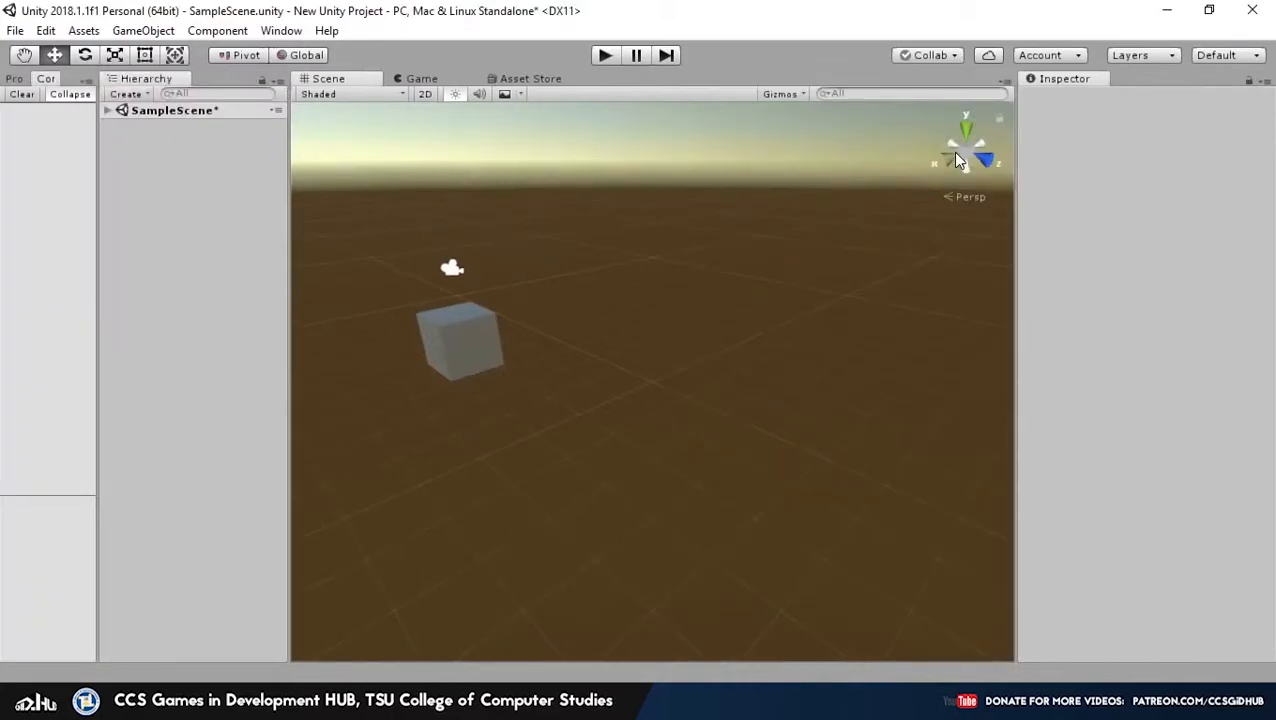
pyautogui.moveTo(112, 84); pyautogui.dragTo(1034, 162)
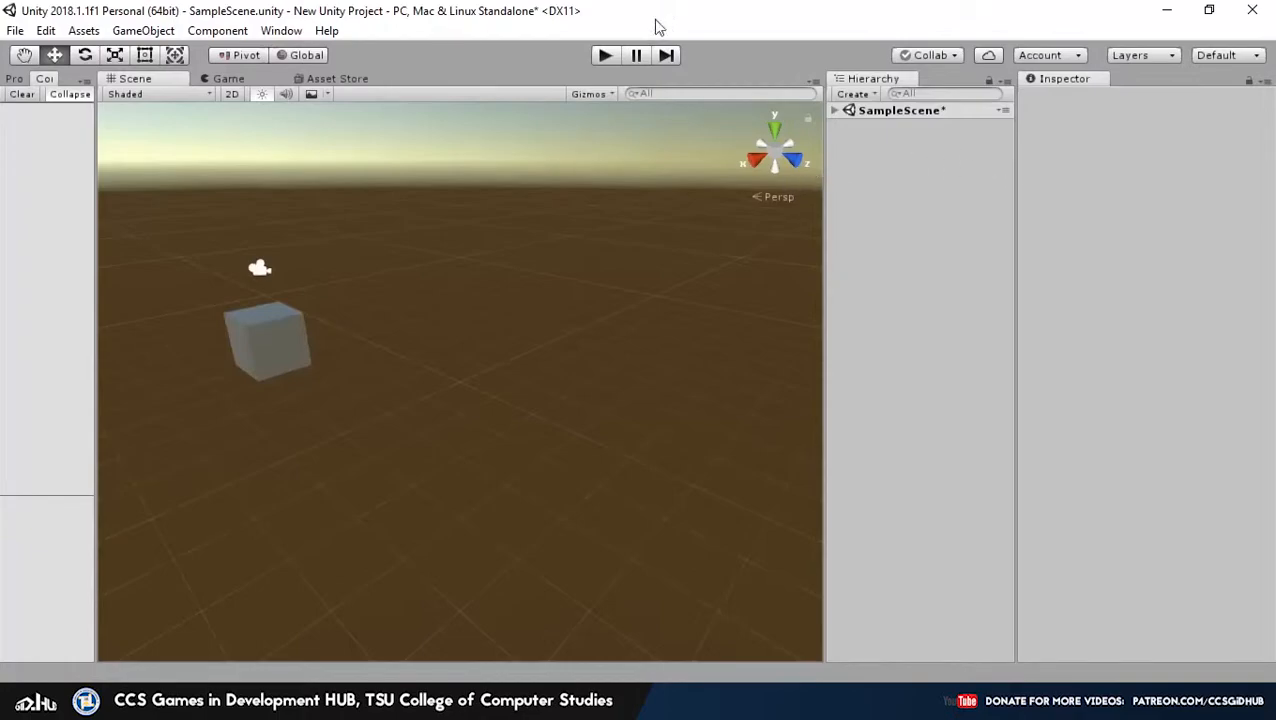
pyautogui.click(835, 111)
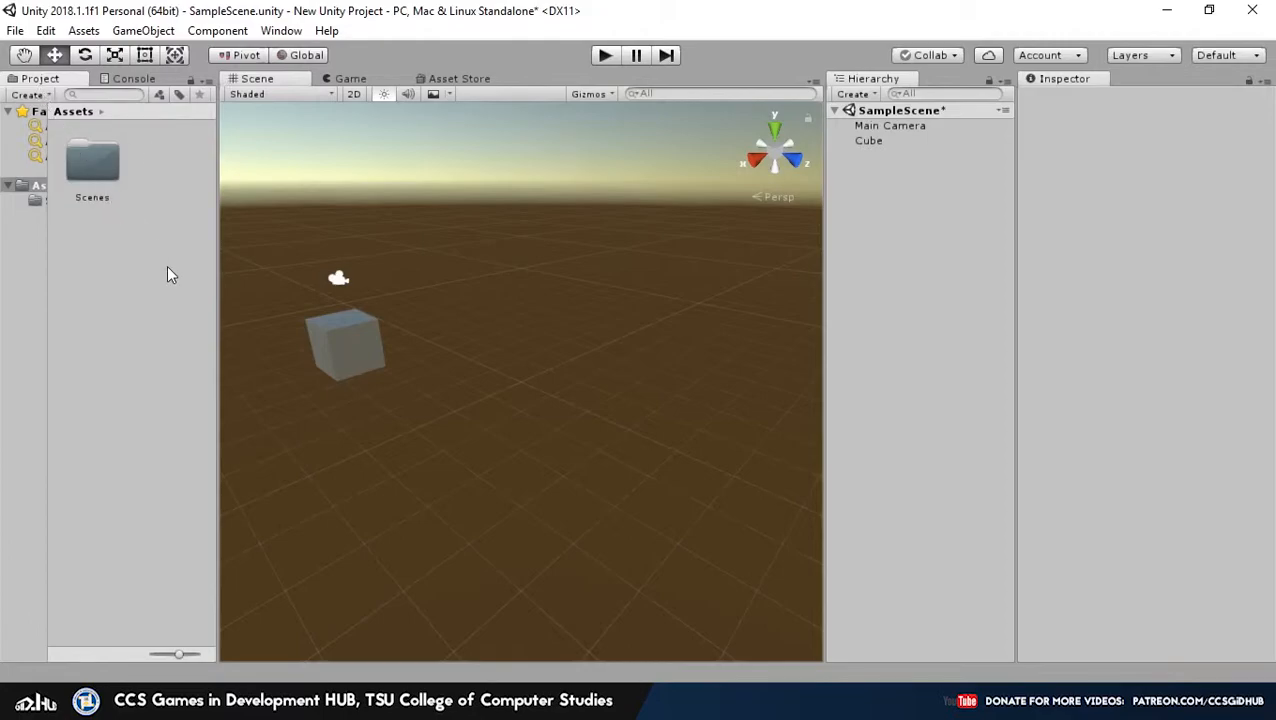
# Switch the Project window to One Column Layout
pyautogui.rightClick(55, 80)
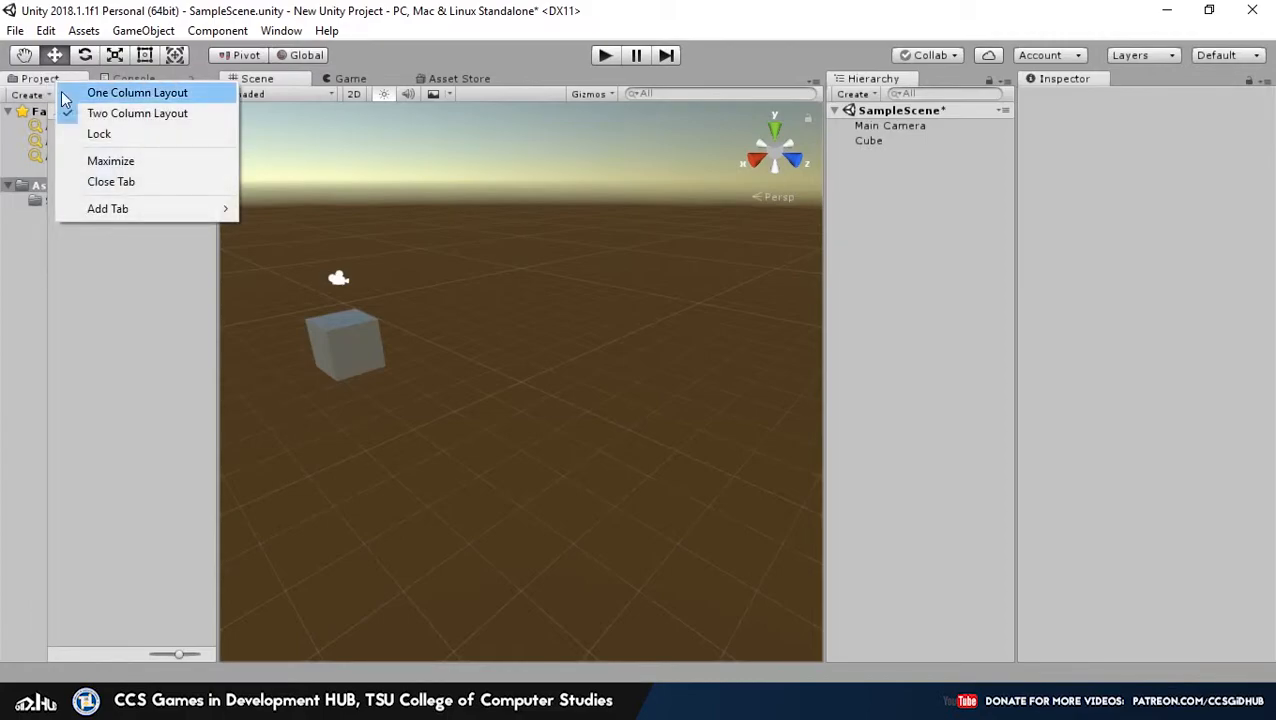
pyautogui.click(62, 92)
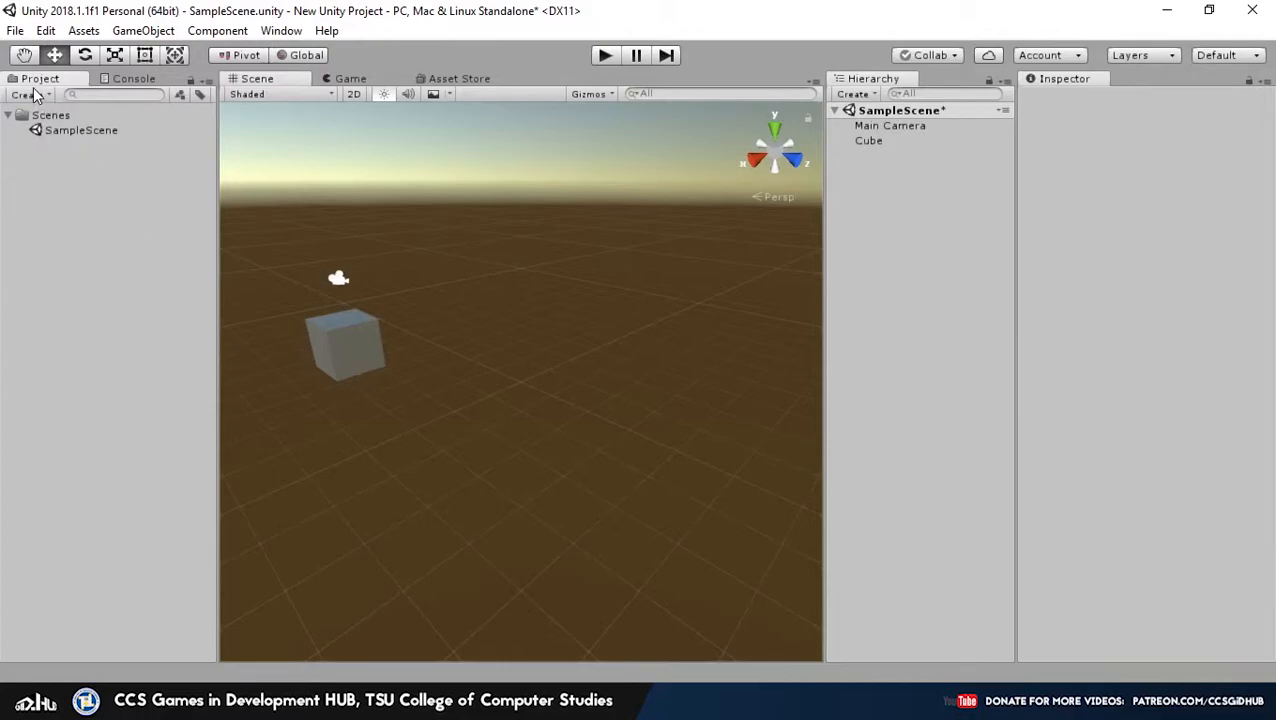
# Try the Project window docked below the Scene view in Two Column Layout
pyautogui.moveTo(38, 79); pyautogui.dragTo(305, 622)
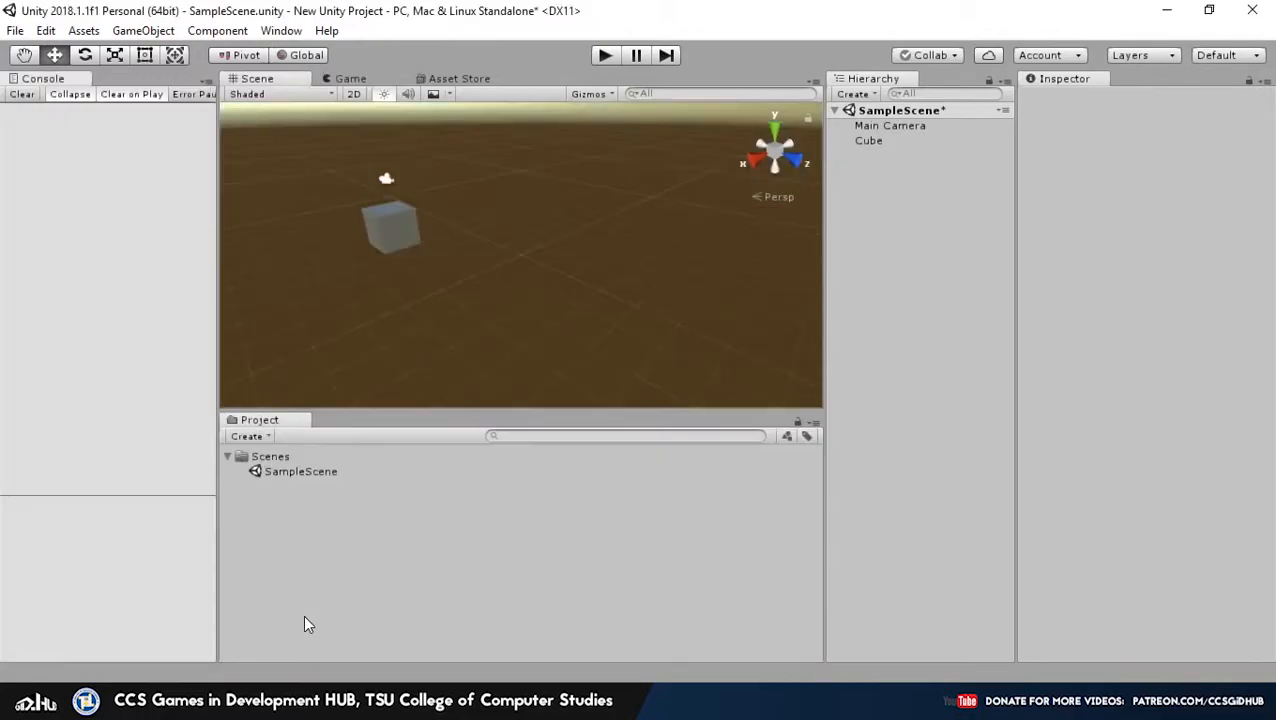
pyautogui.rightClick(265, 419)
pyautogui.click(305, 451)
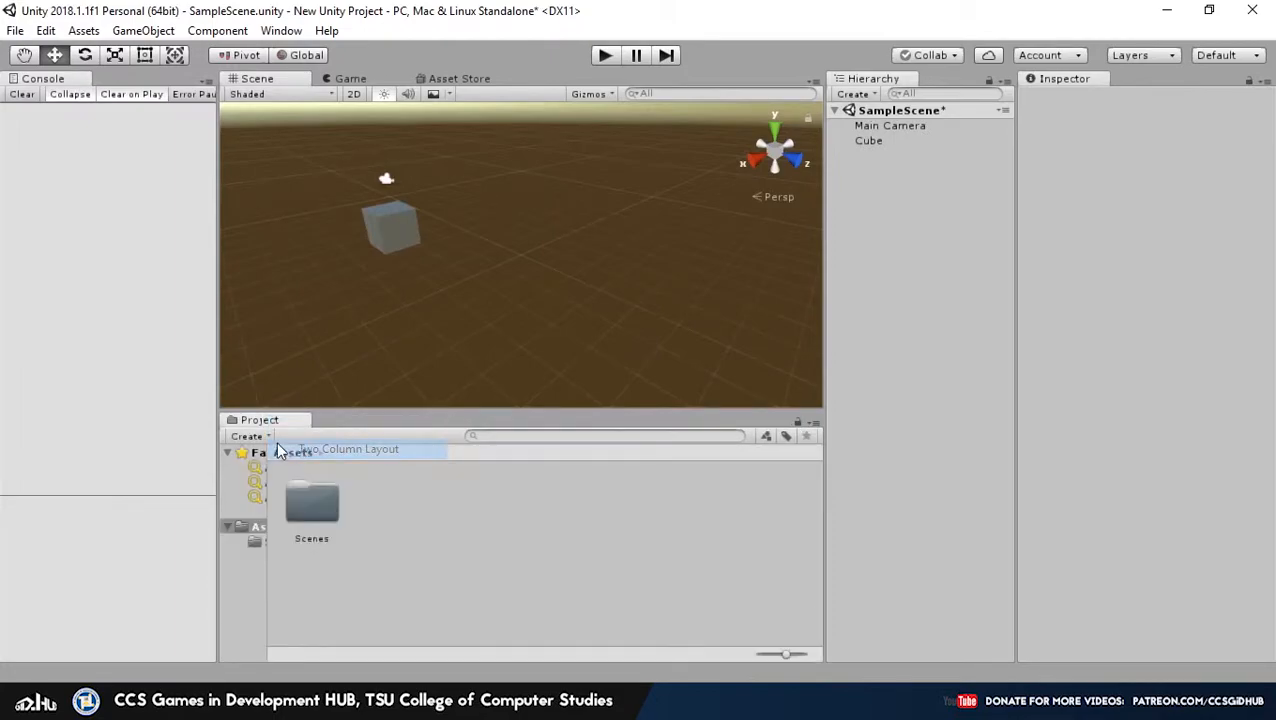
# Return the Project window to One Column Layout, dock it above the Console beside the Scene view, and group the Console with it
pyautogui.rightClick(250, 421)
pyautogui.click(279, 437)
pyautogui.moveTo(262, 420); pyautogui.dragTo(69, 121)
pyautogui.moveTo(40, 334); pyautogui.dragTo(109, 99)
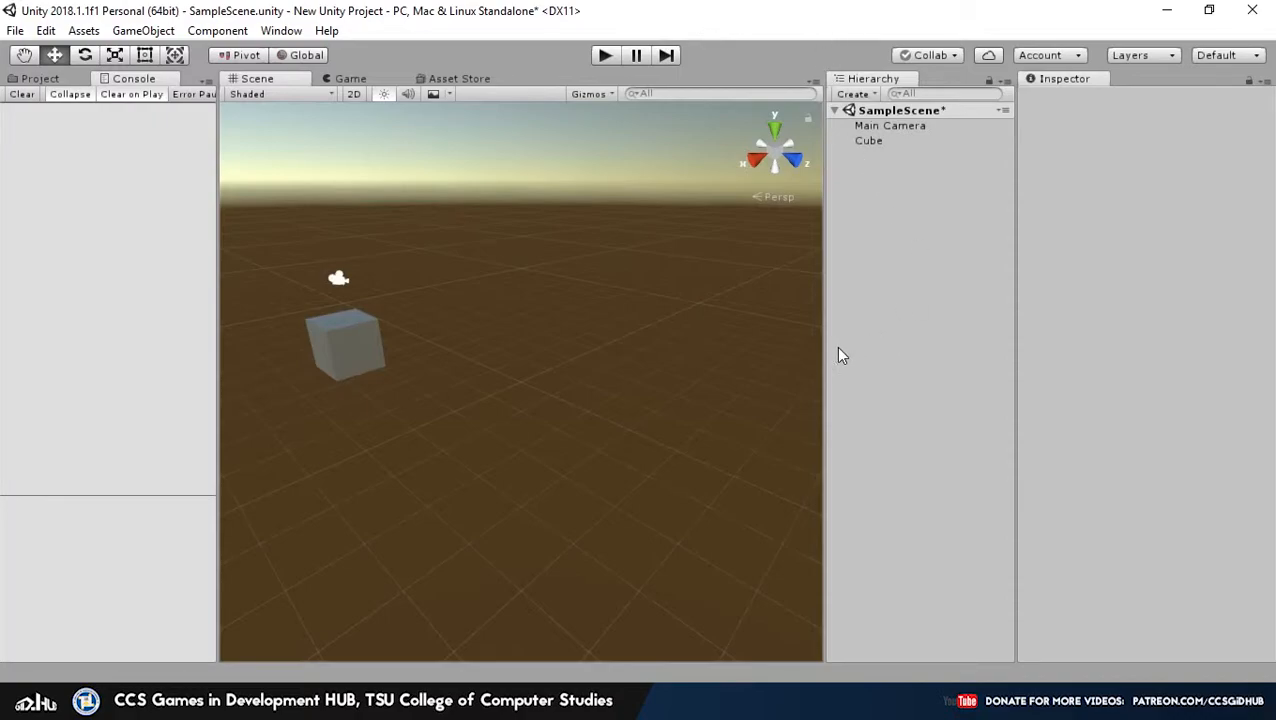
# Narrow the Project and Console column and save the window layout as "Xenoxen Default"
pyautogui.moveTo(216, 351); pyautogui.dragTo(145, 352)
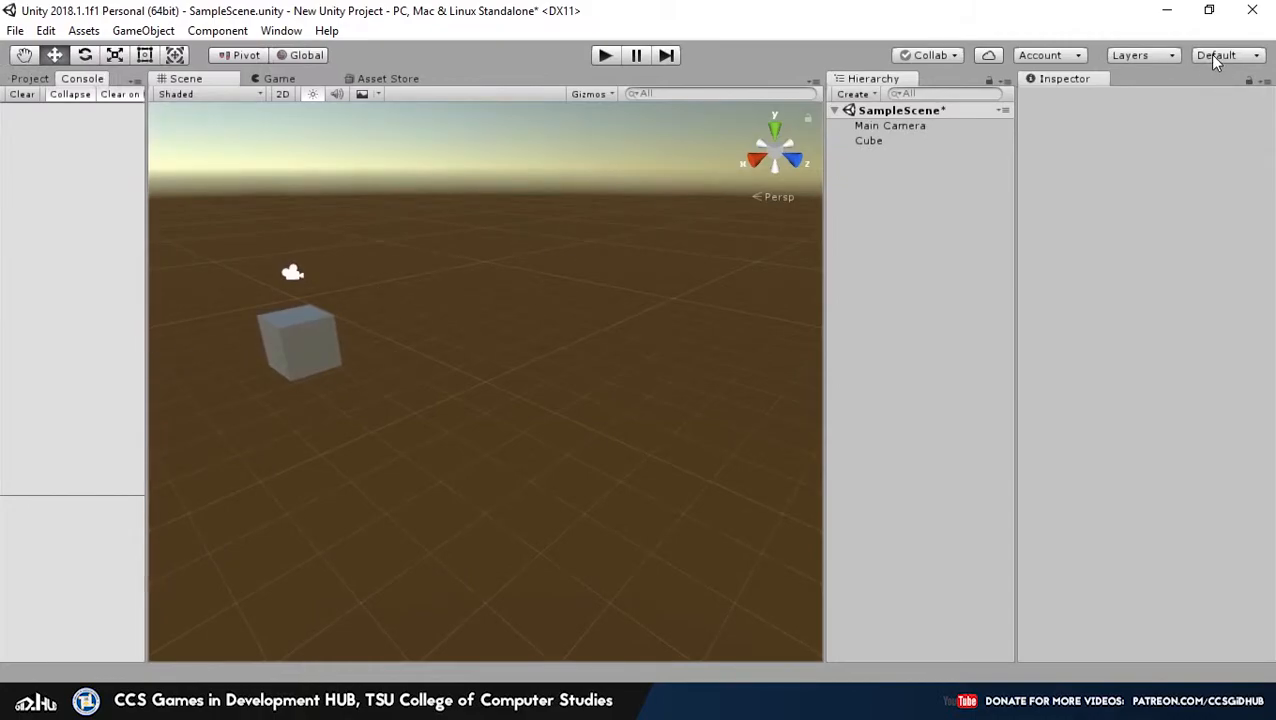
pyautogui.click(1214, 57)
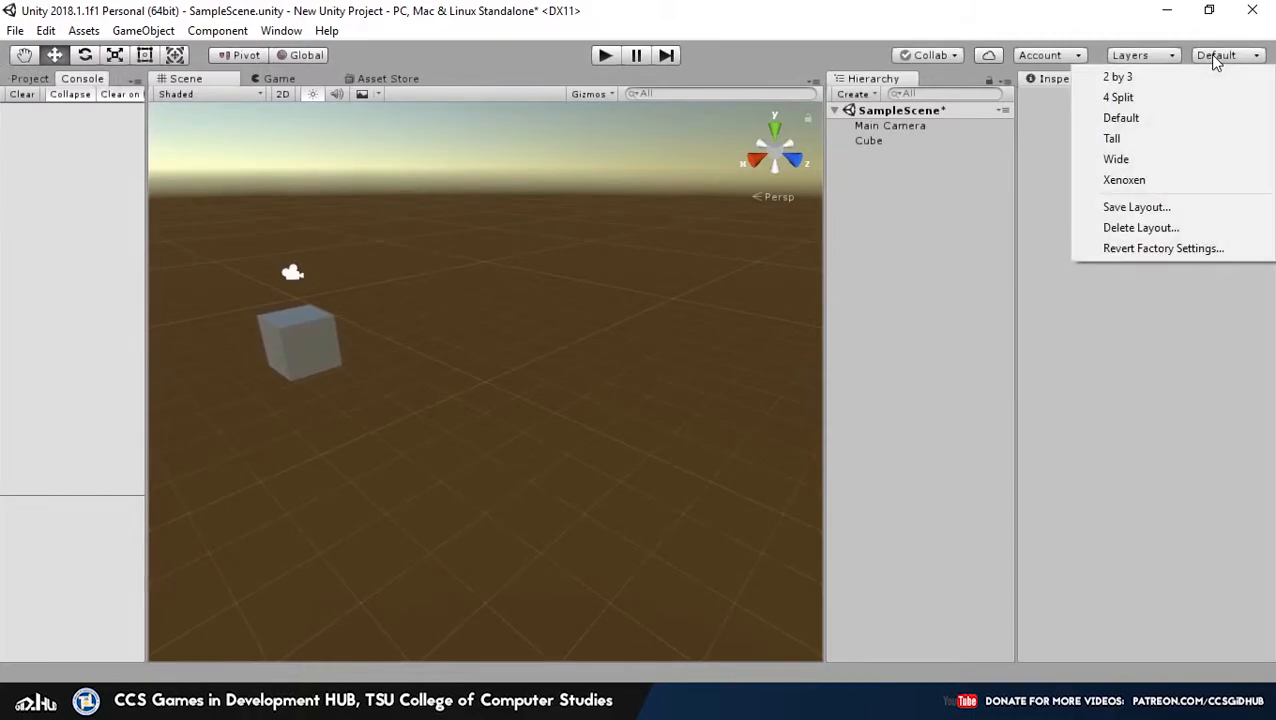
pyautogui.click(1169, 206)
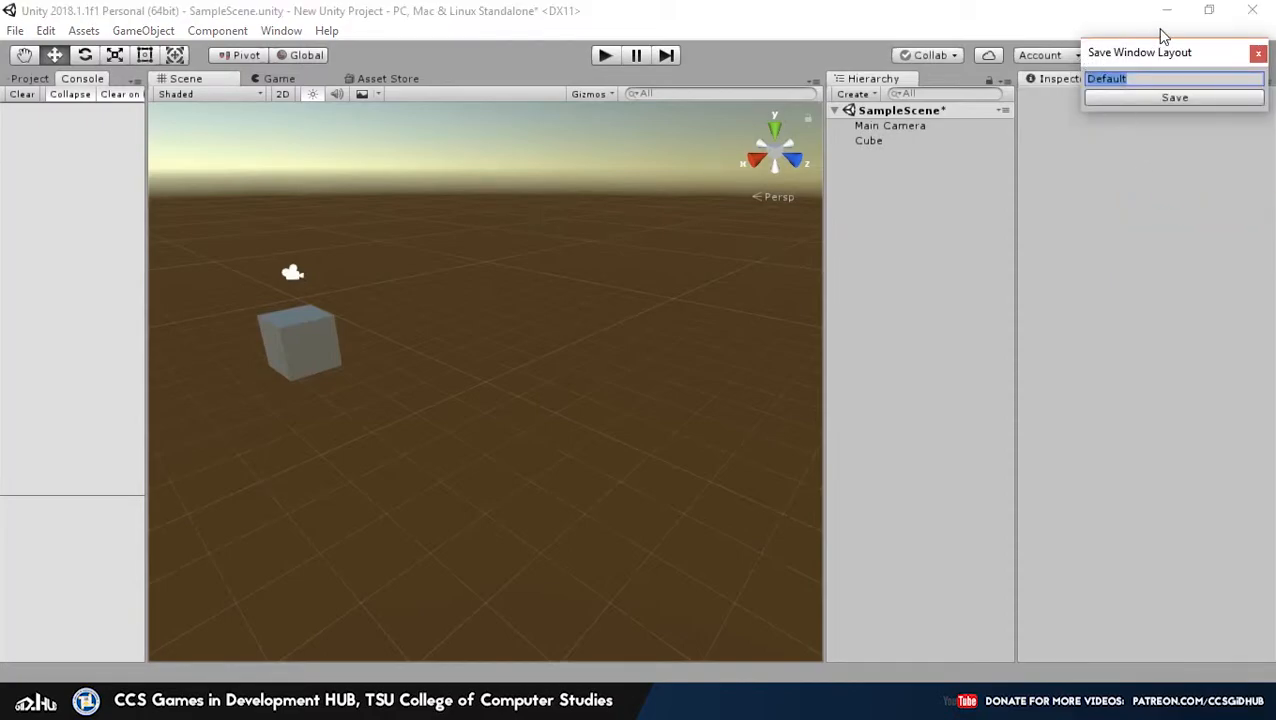
pyautogui.write('xENOX')
pyautogui.hotkey('ctrl', 'a')
pyautogui.write('Xenoxen Defaul')
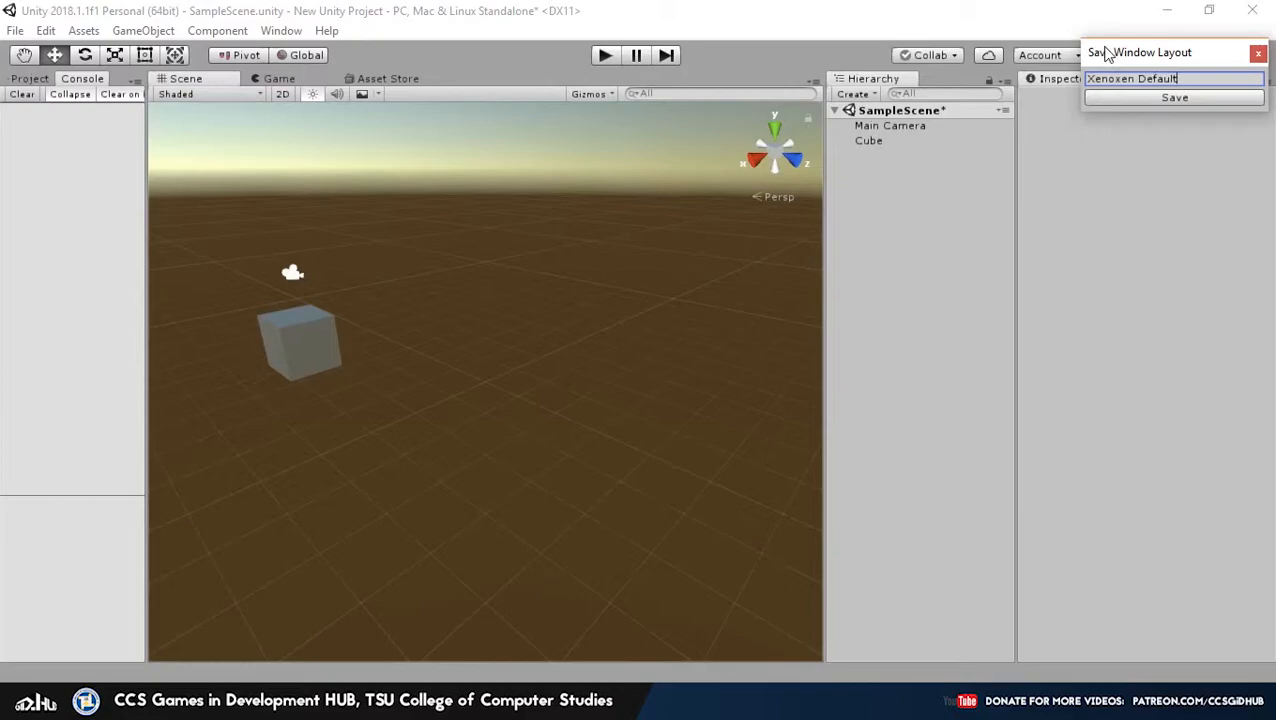
pyautogui.click(1135, 100)
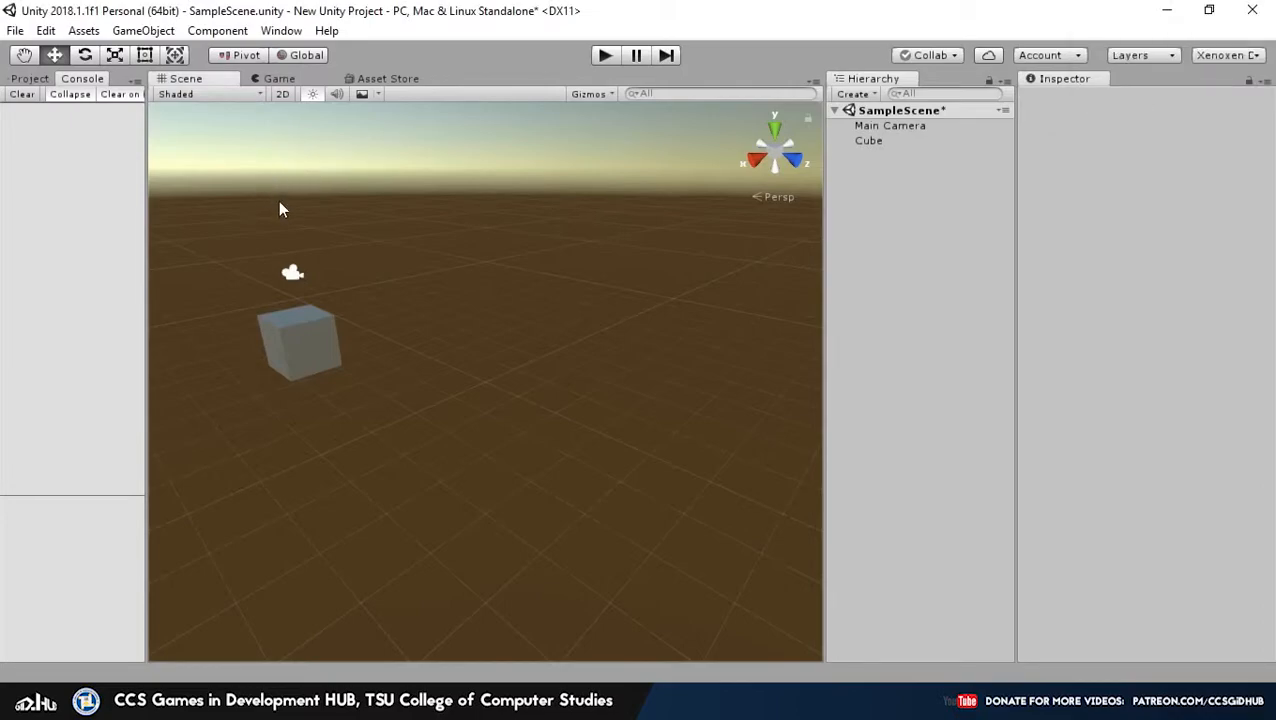
# Navigate the Scene view to examine the cube and the camera more closely
pyautogui.scroll(-3, 344, 349)
pyautogui.moveTo(344, 349); pyautogui.dragTo(530, 398, button='middle')
pyautogui.scroll(3, 536, 392)
pyautogui.moveTo(617, 389); pyautogui.dragTo(571, 374, button='middle')
pyautogui.scroll(4, 582, 366)
pyautogui.scroll(3, 563, 384)
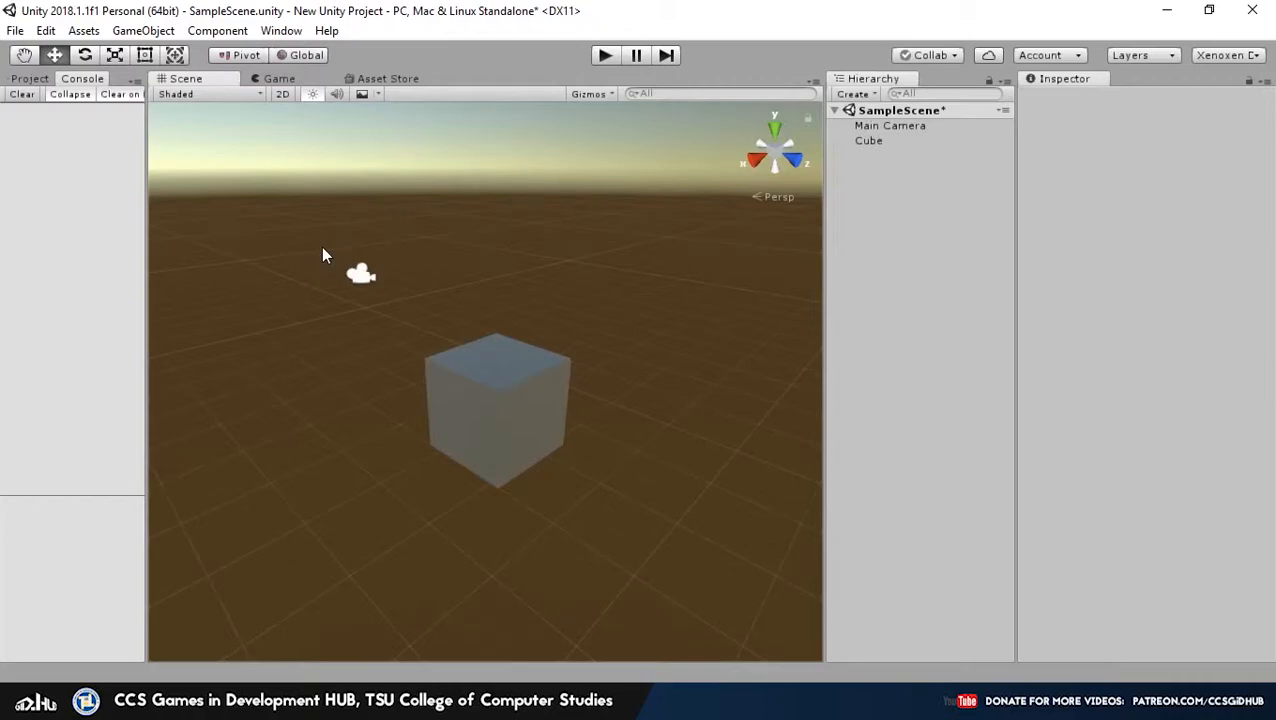
pyautogui.scroll(-2, 328, 256)
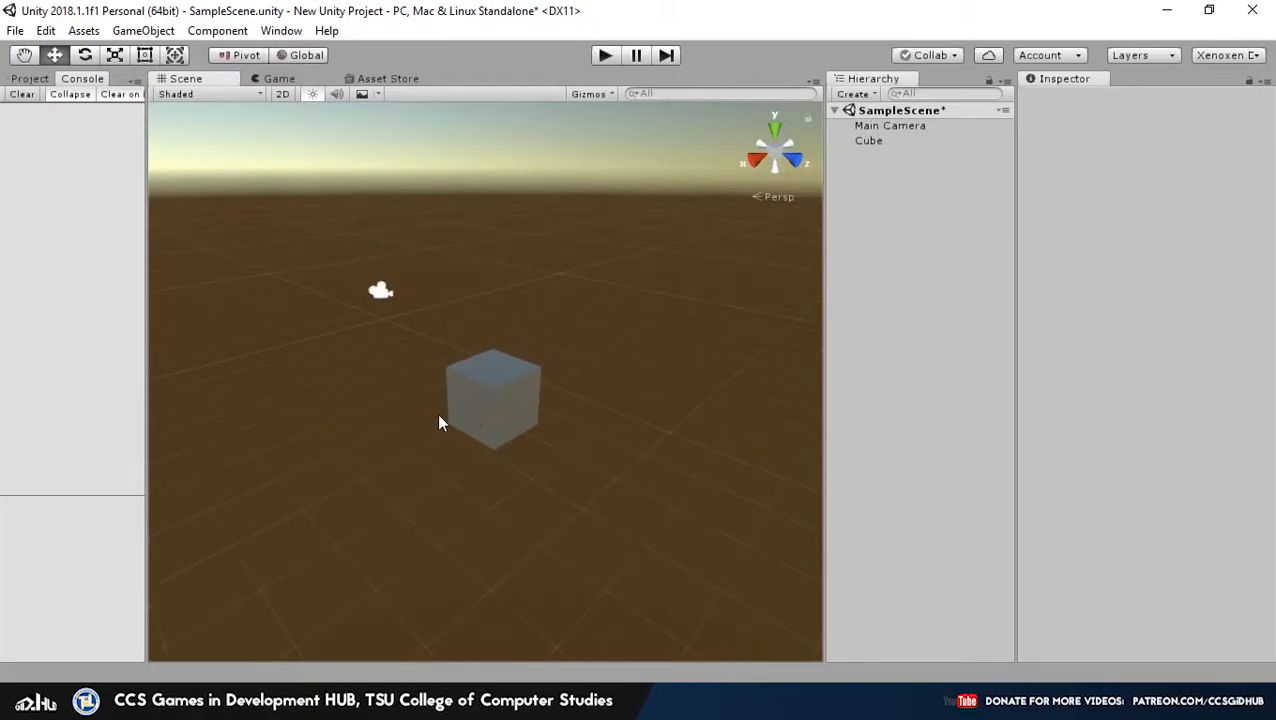